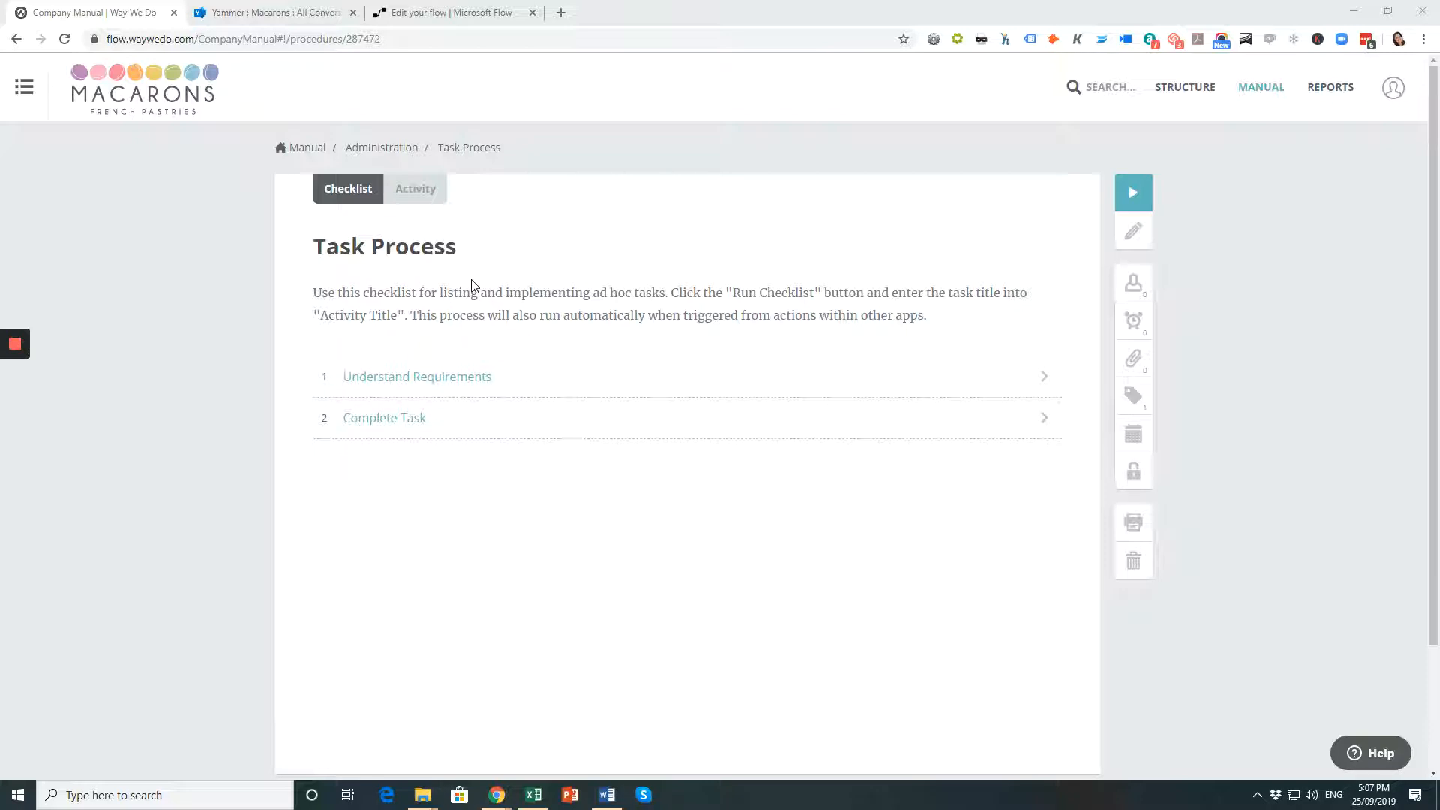
# - Examine the instructions of the Understand Requirements and Complete Task steps in the Task Process checklist
pyautogui.click(444, 389)
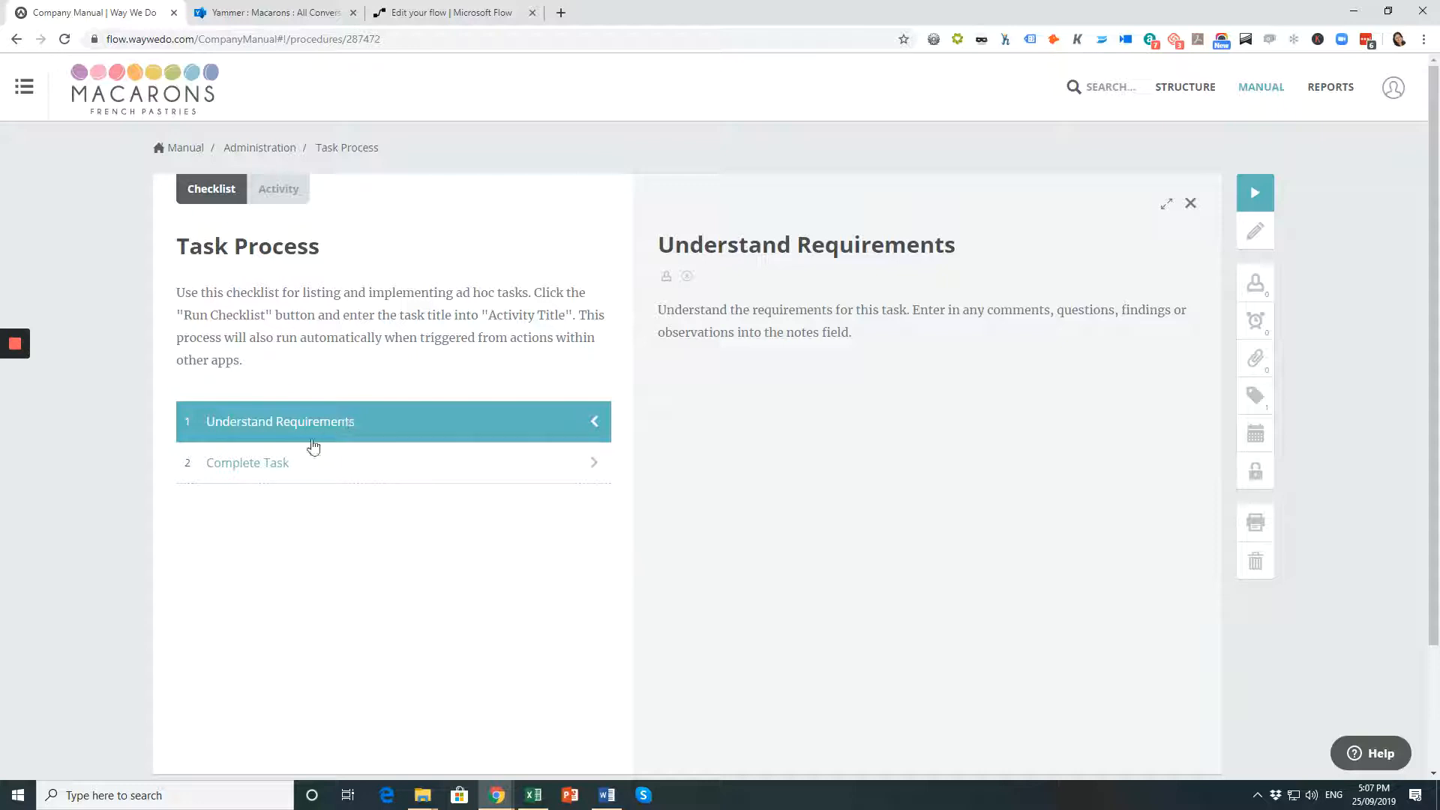
pyautogui.click(308, 472)
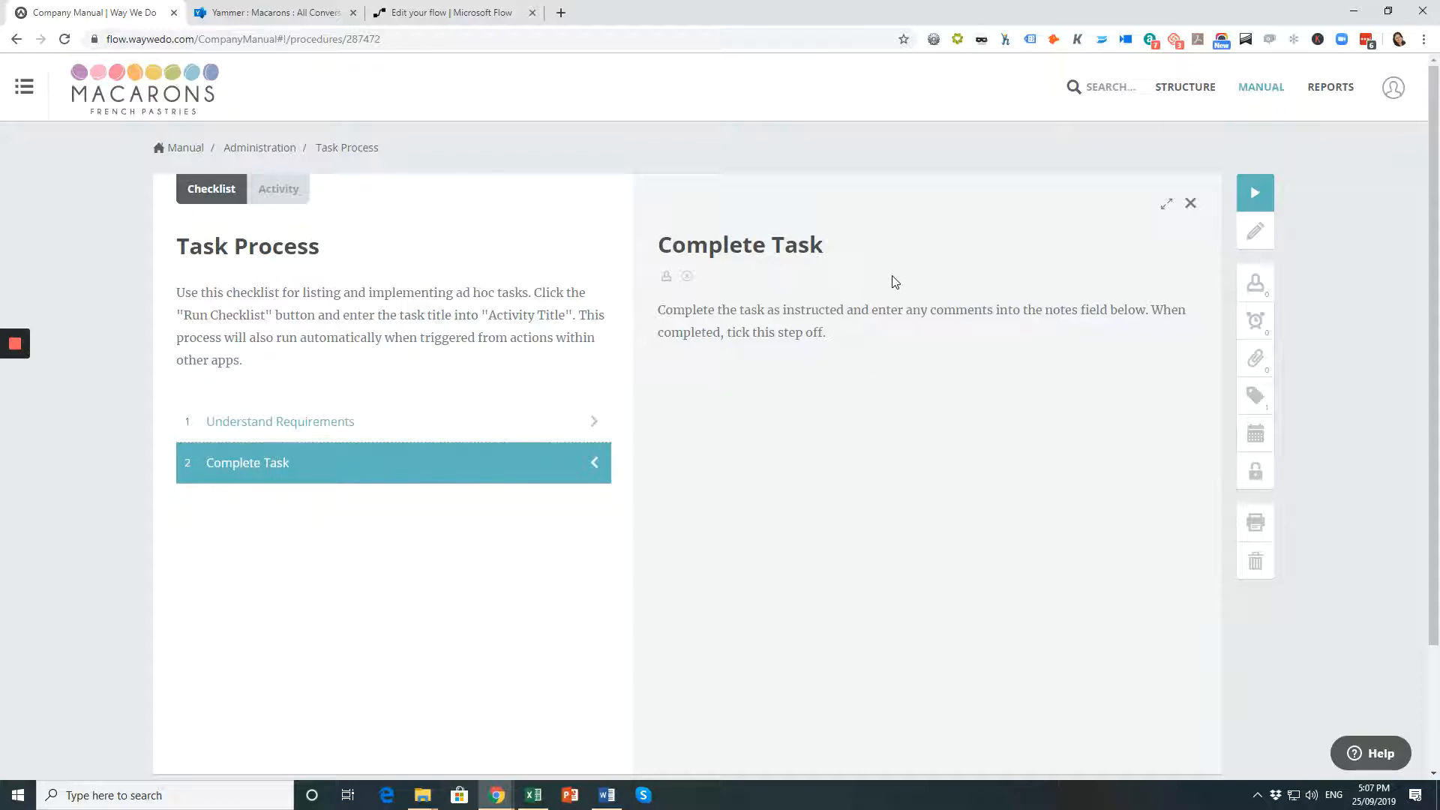
pyautogui.click(1258, 192)
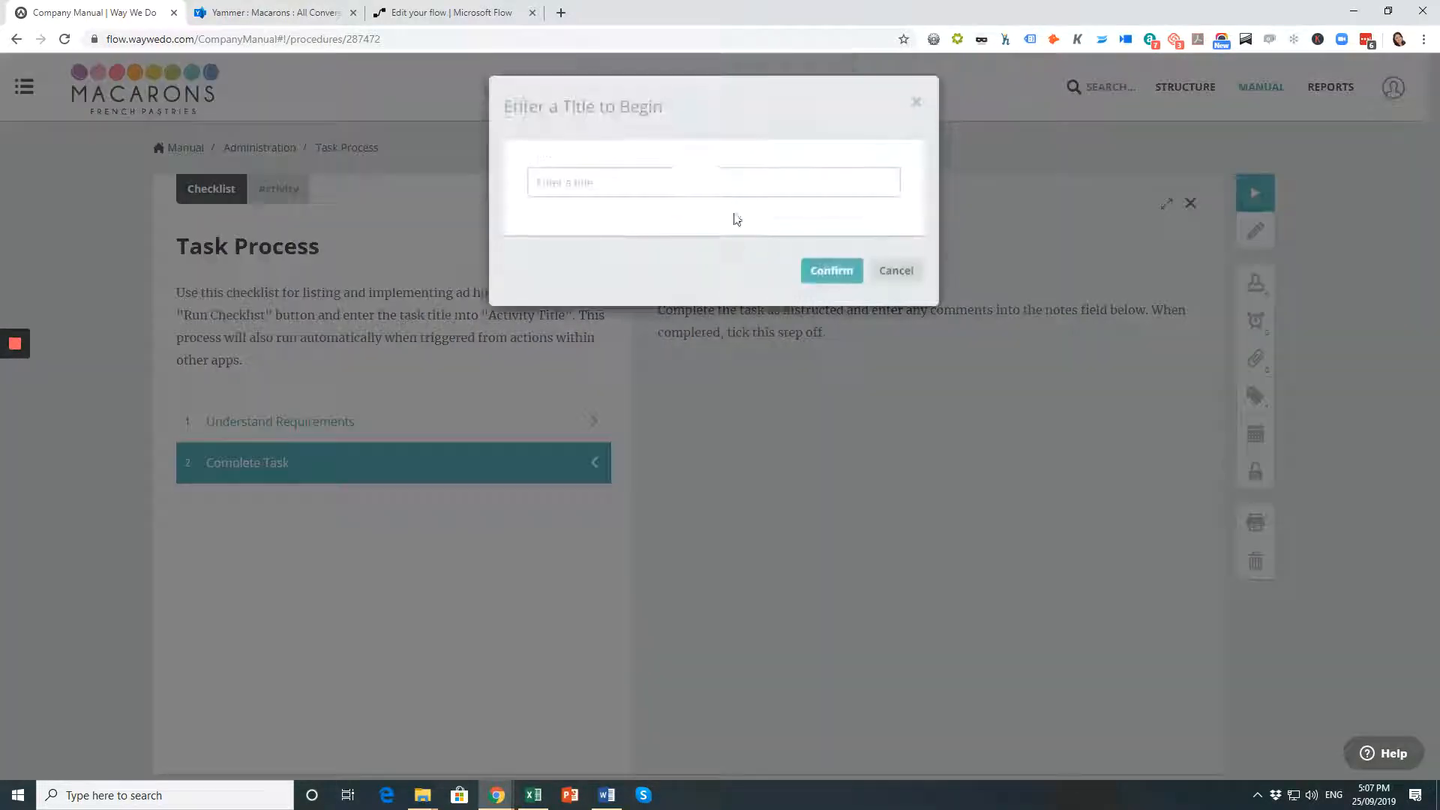
pyautogui.click(645, 180)
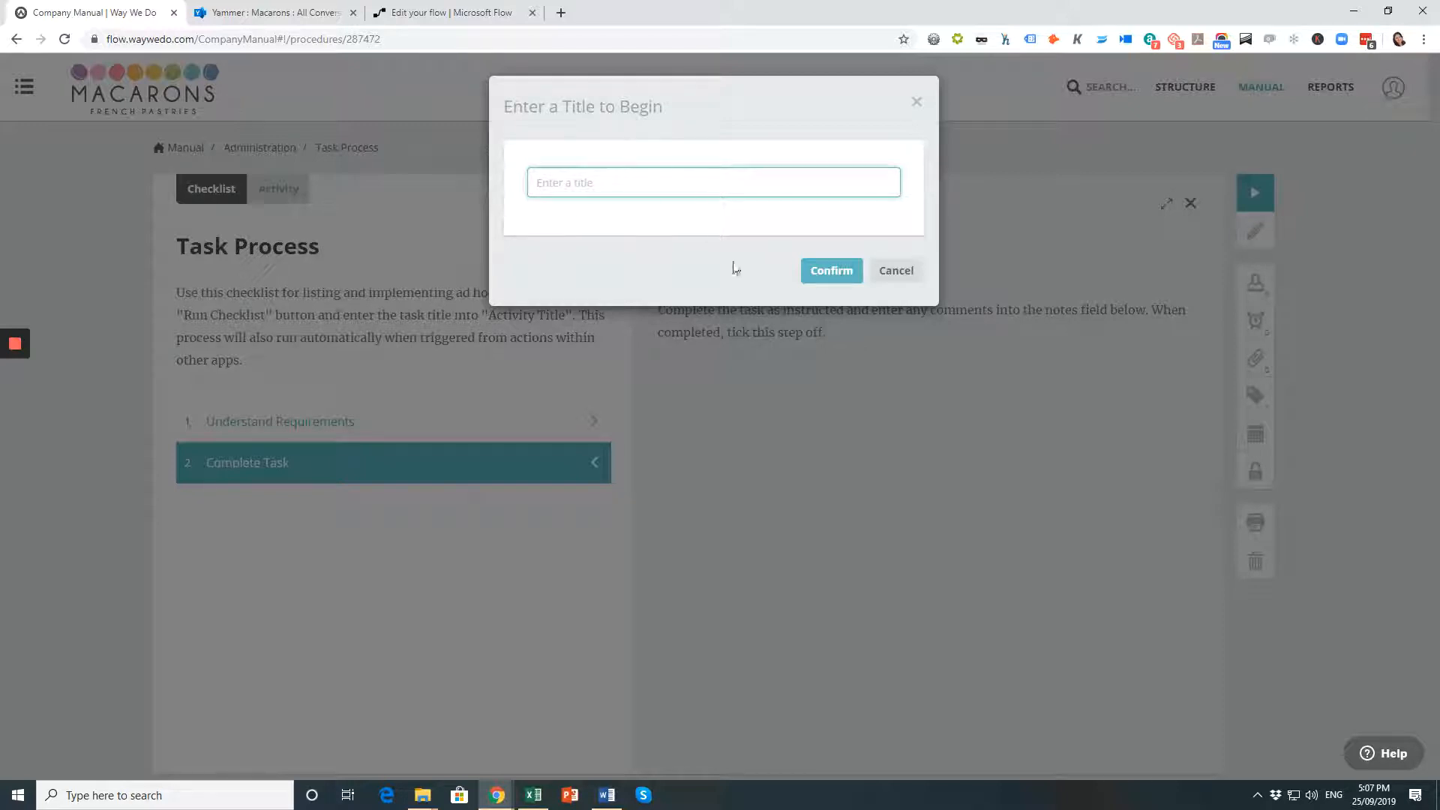
pyautogui.click(910, 277)
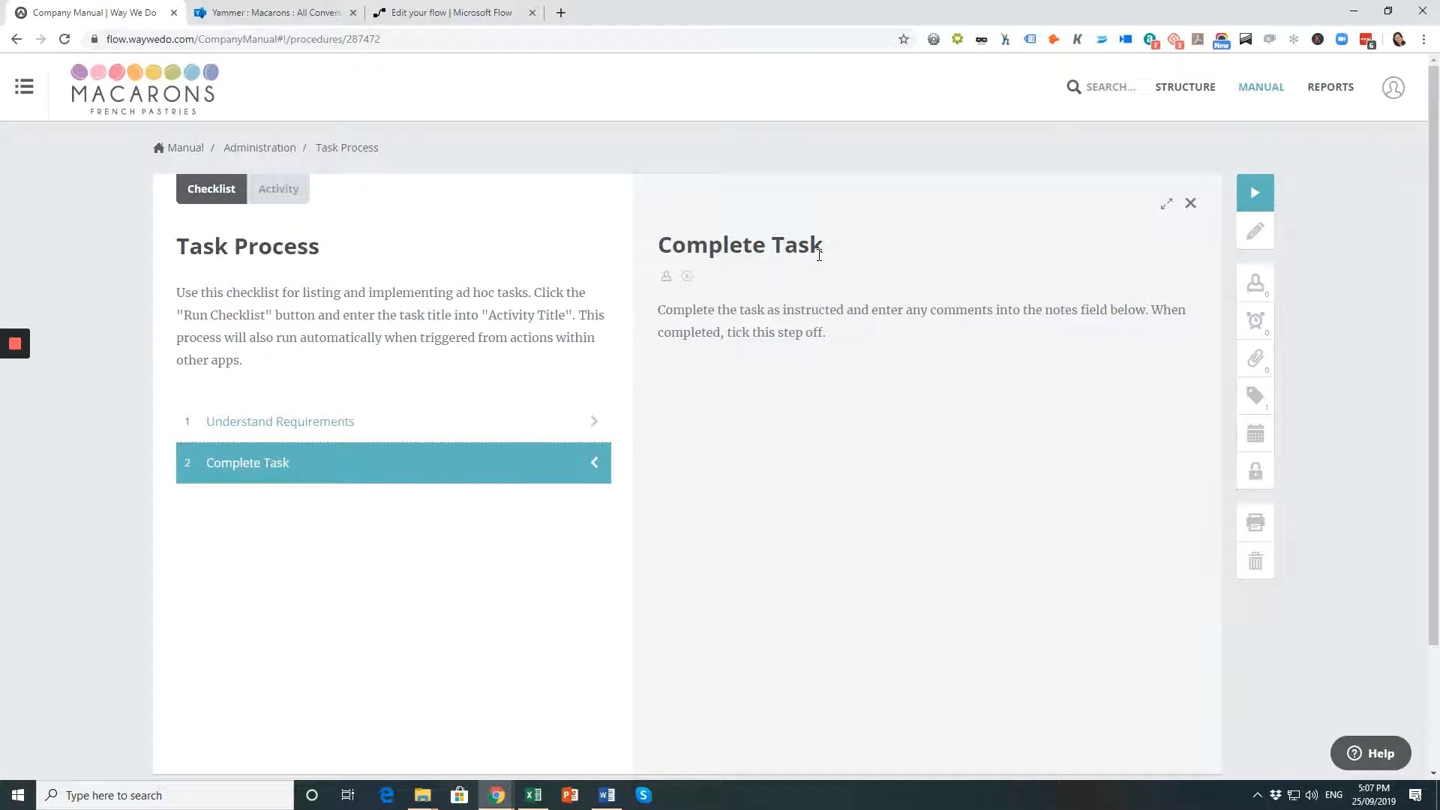
# - Switch to Yammer and review the task messages posted in the Macarons group
pyautogui.click(288, 16)
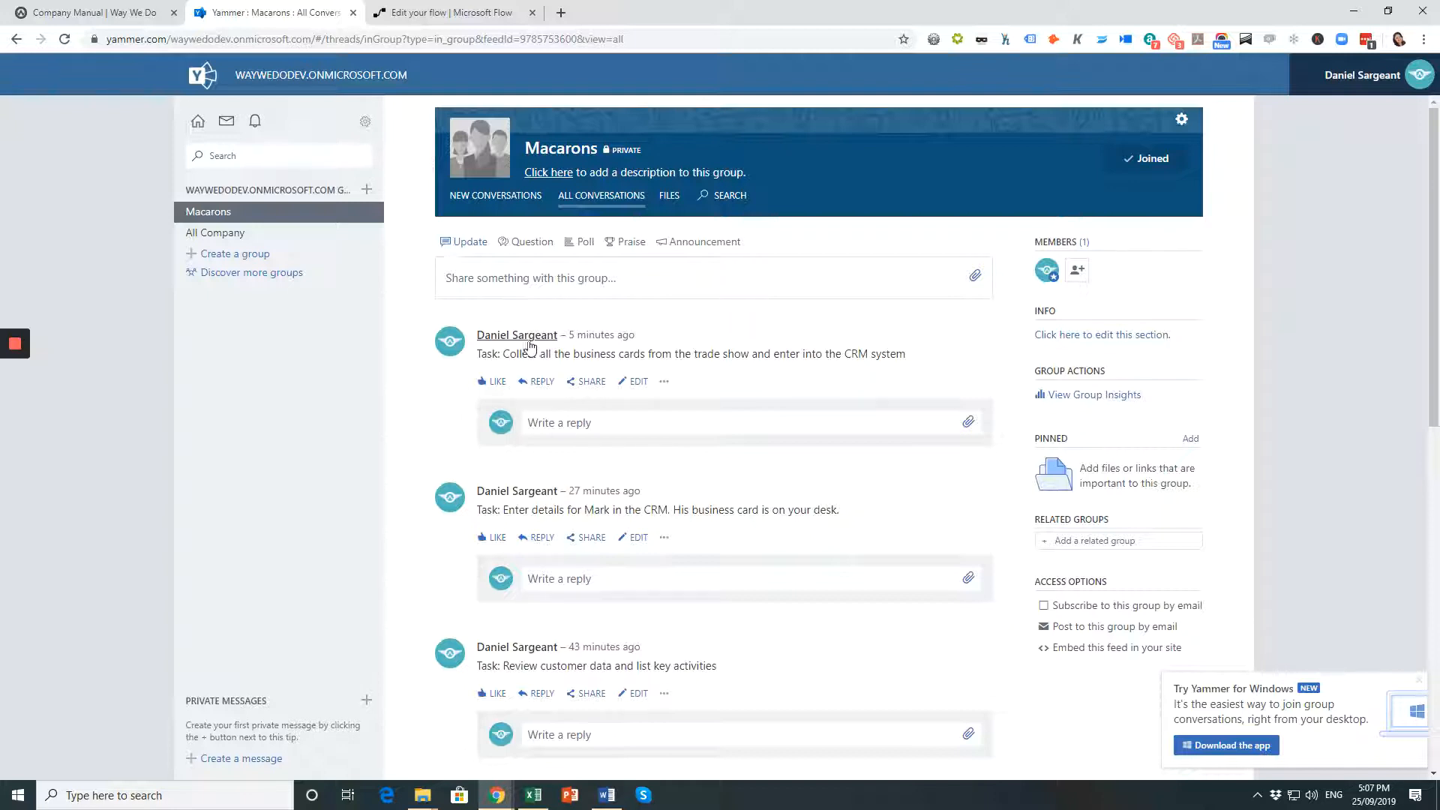
pyautogui.moveTo(536, 345)
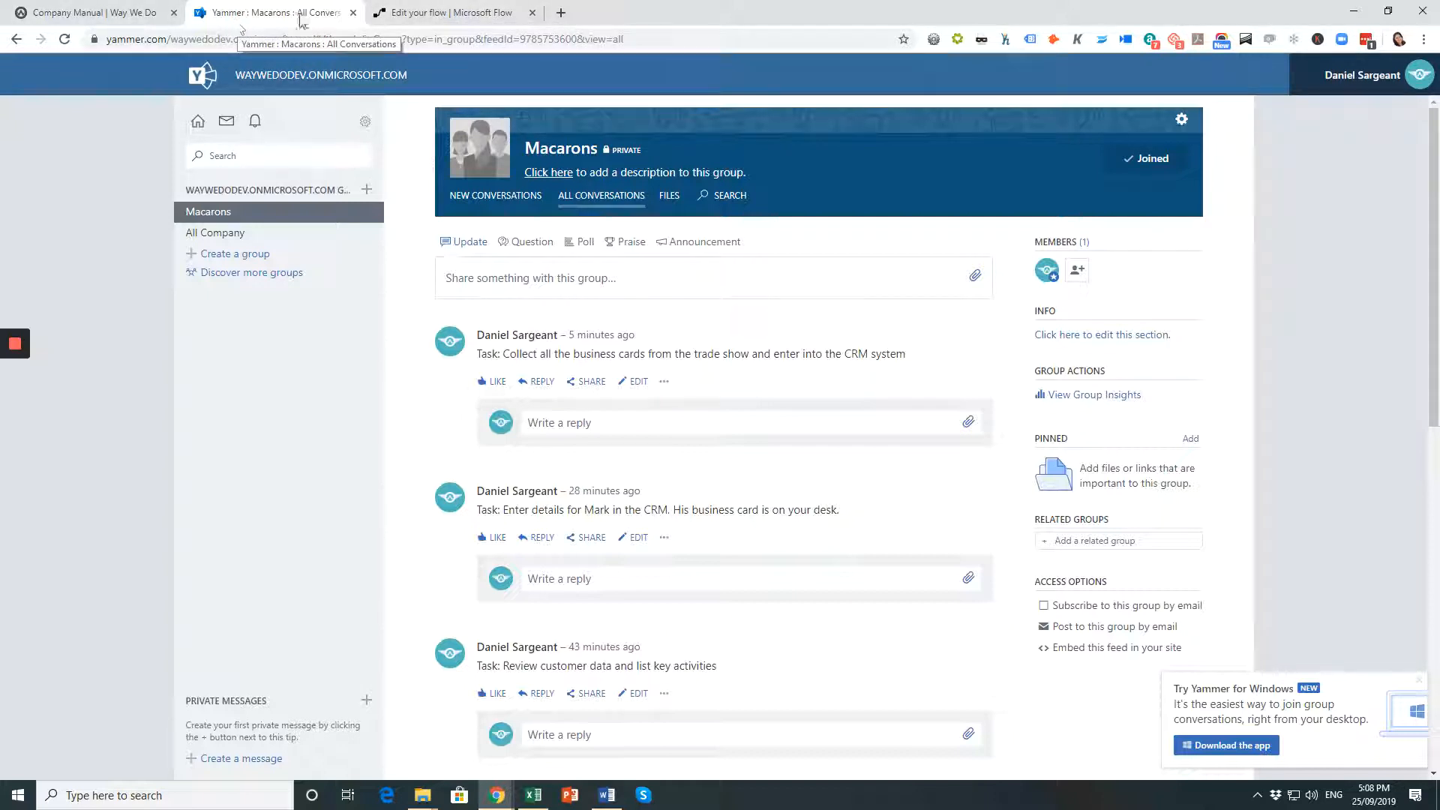
# - Switch to Microsoft Flow and examine the flow's message trigger, its condition and the checklist actions in the If yes branch
pyautogui.click(438, 18)
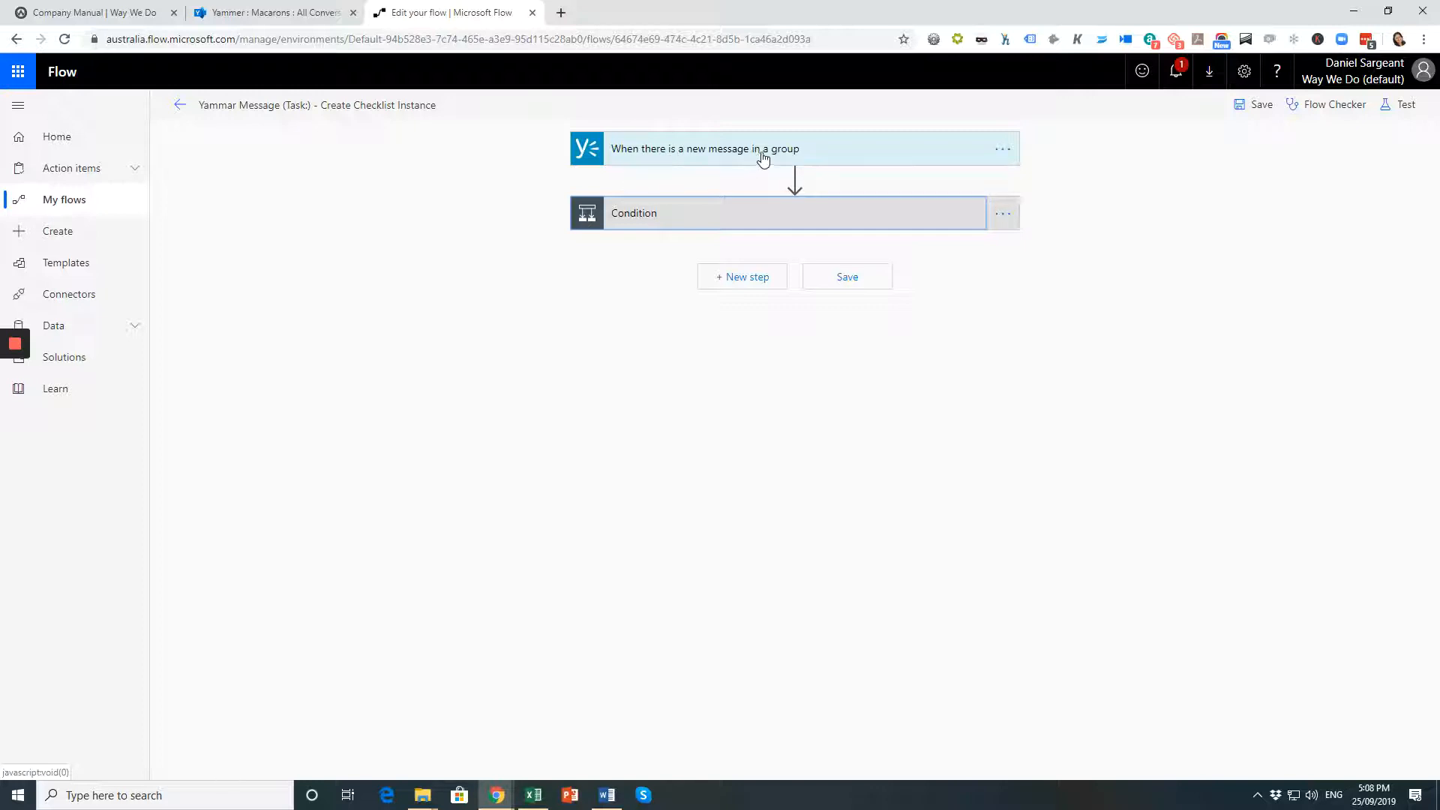
pyautogui.click(634, 217)
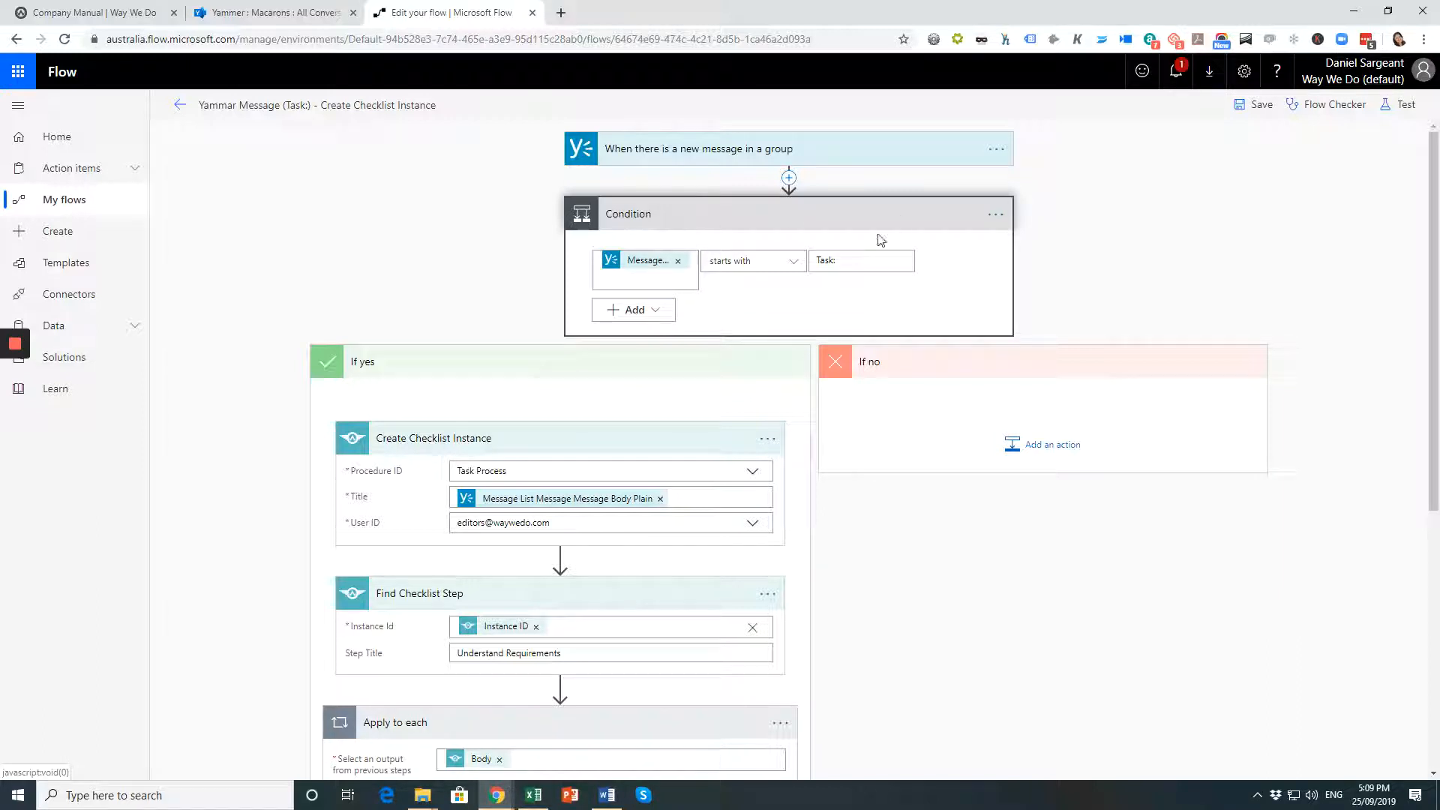
pyautogui.scroll(-3, 526, 405)
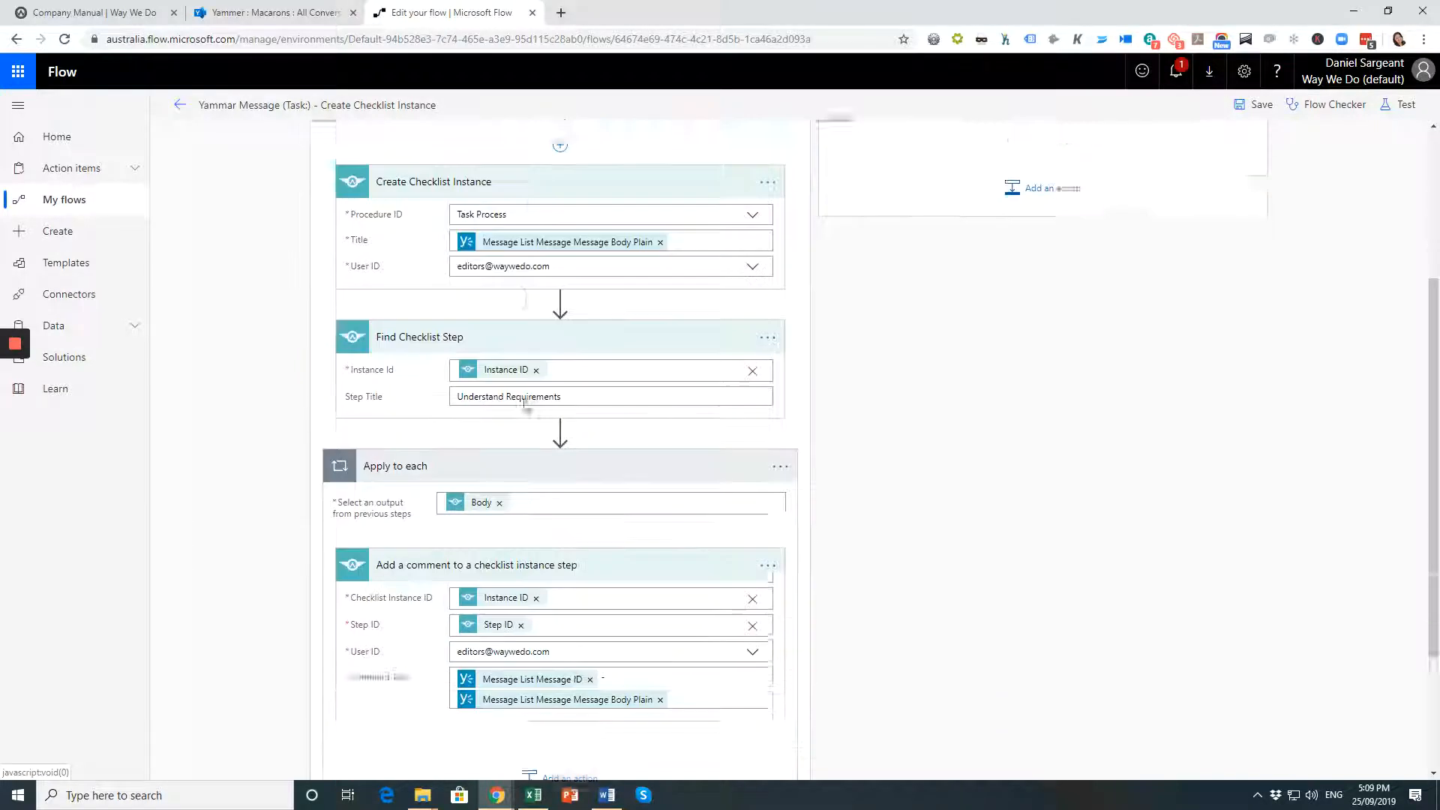
pyautogui.scroll(2, 510, 292)
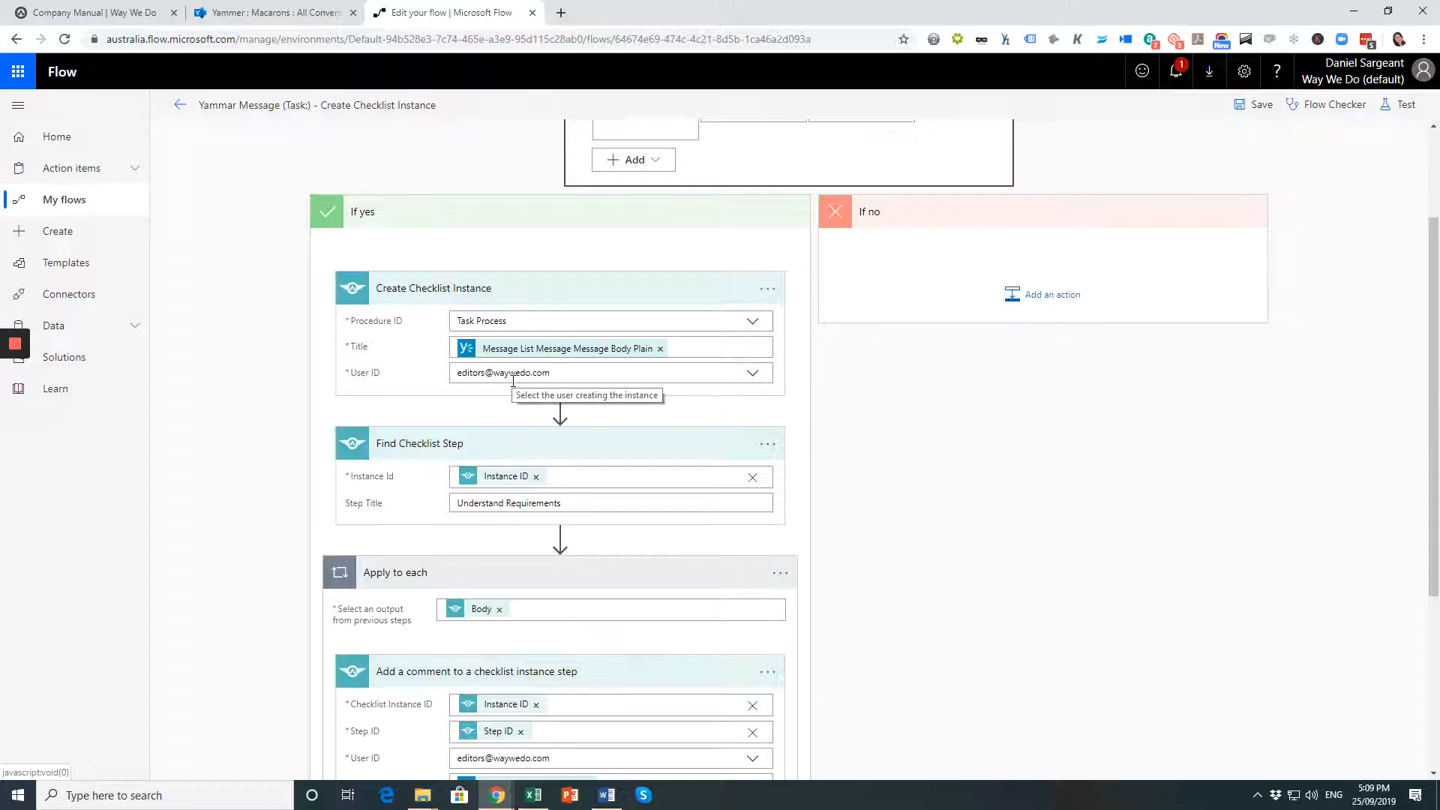
pyautogui.click(751, 374)
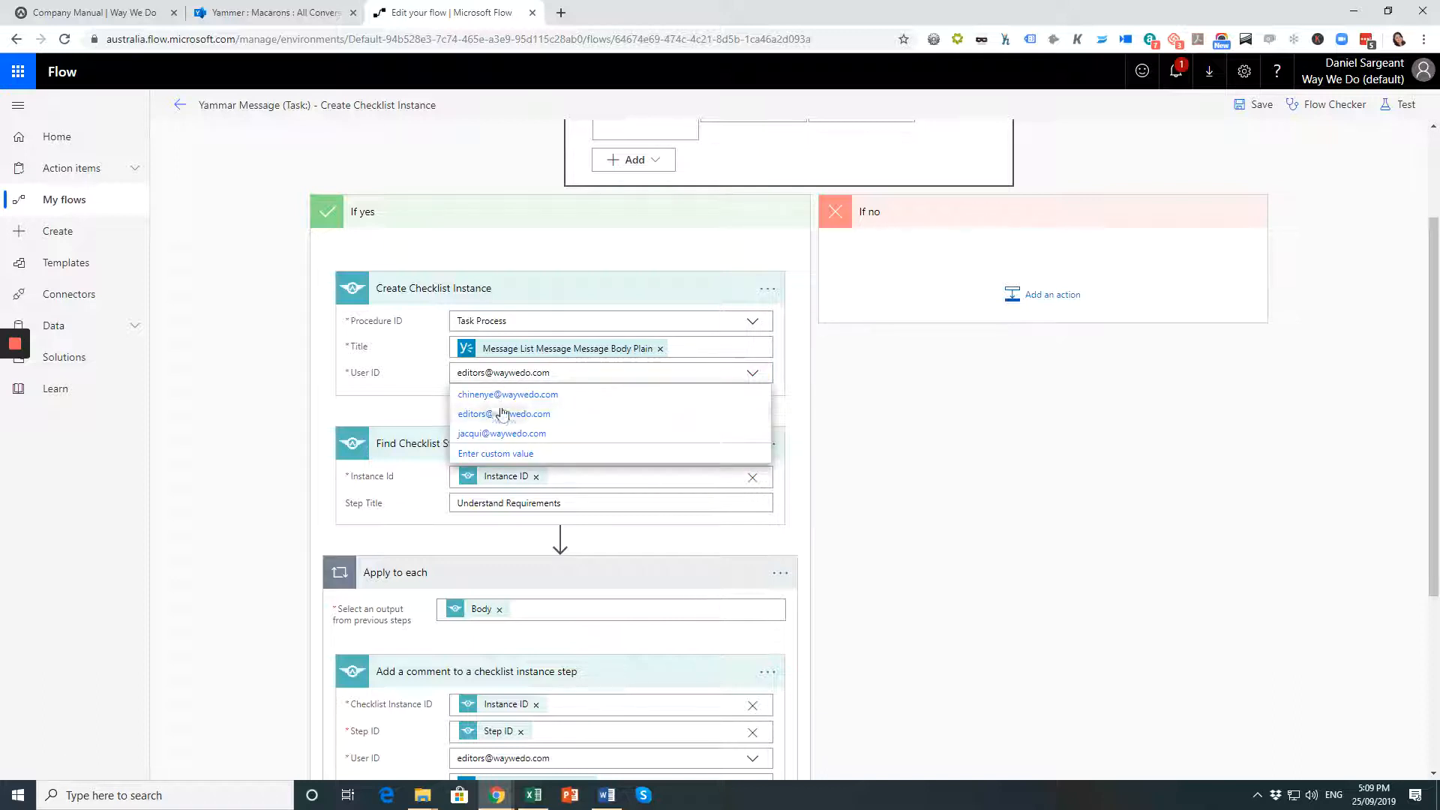
pyautogui.click(492, 417)
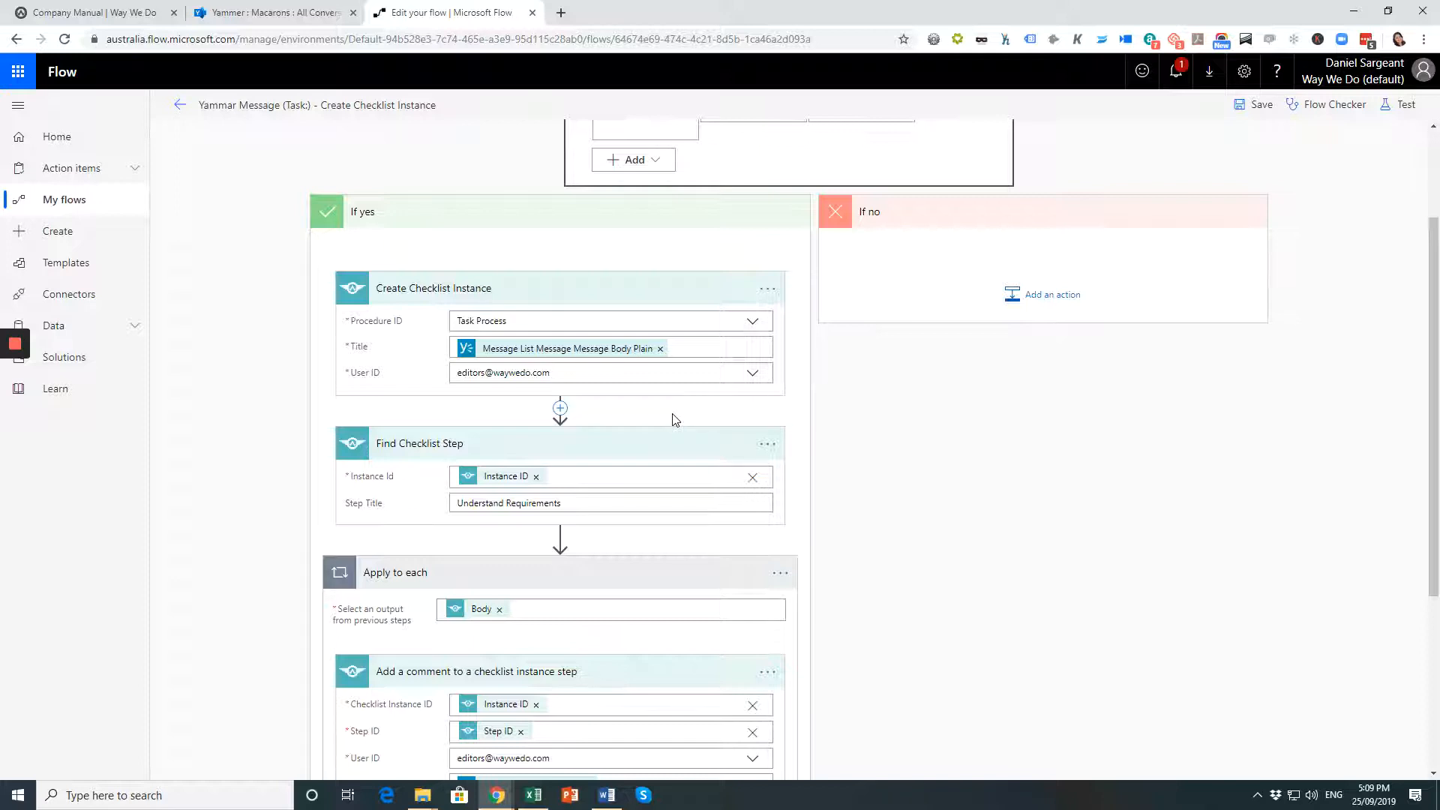
pyautogui.scroll(-2, 674, 416)
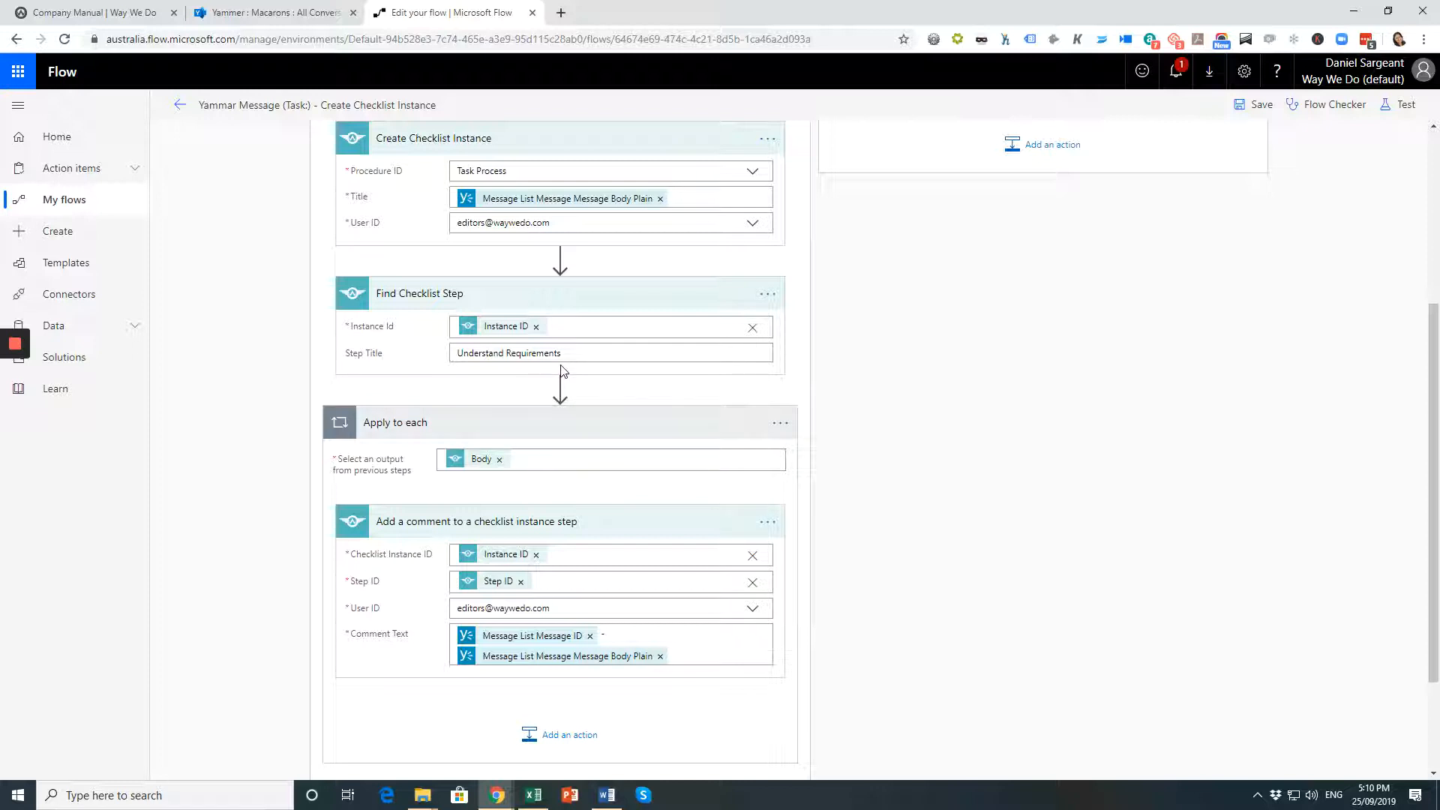
pyautogui.scroll(-2, 552, 384)
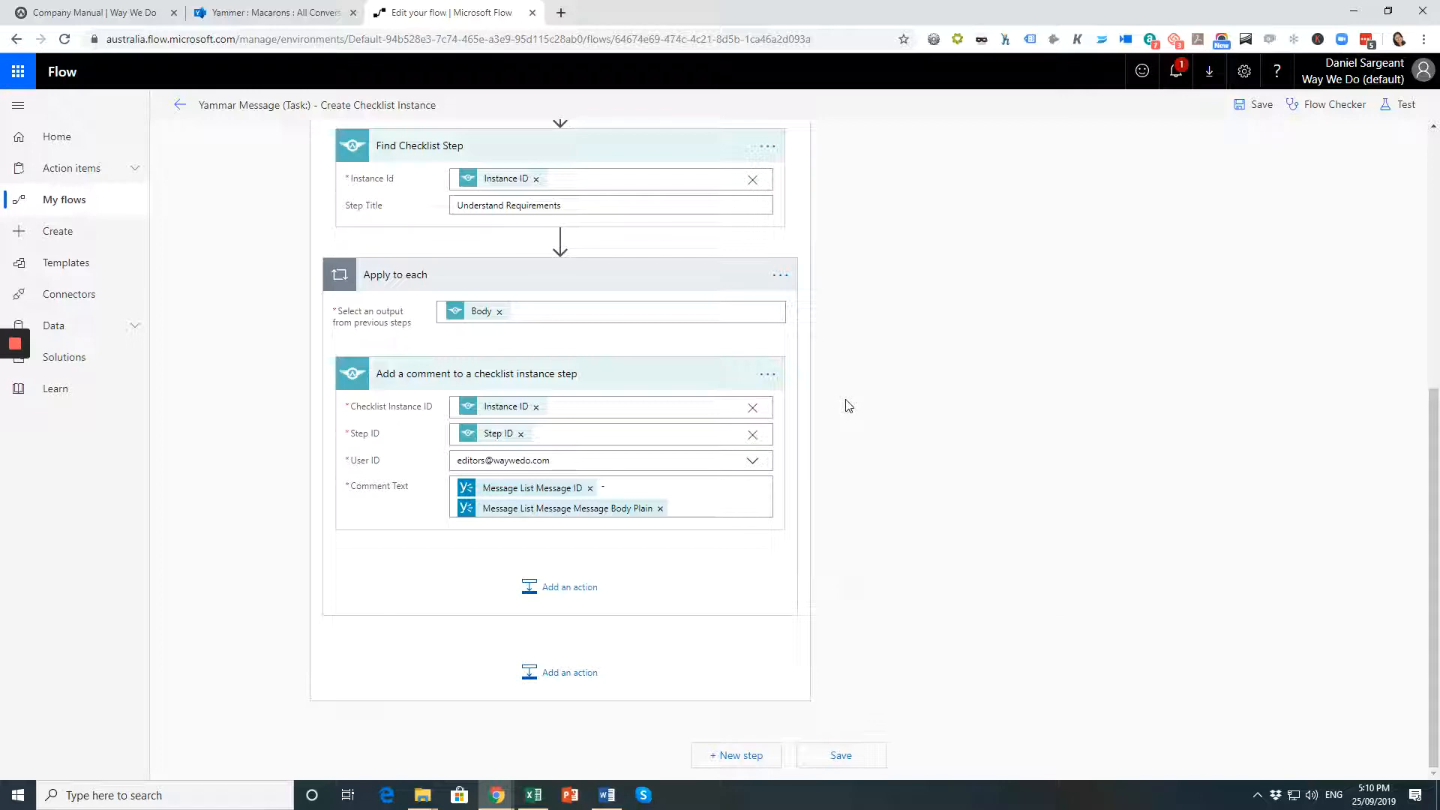
pyautogui.scroll(5, 848, 405)
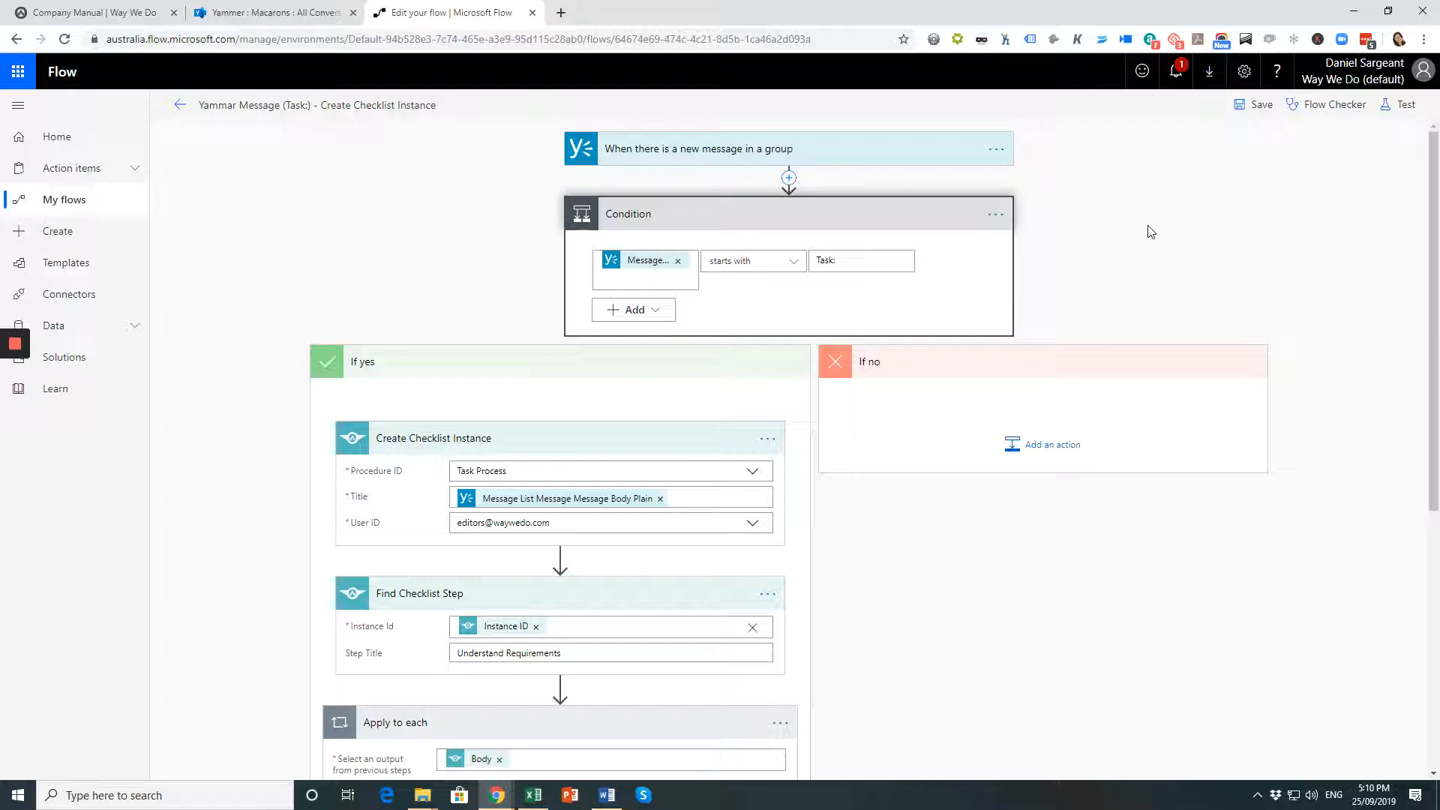
# - Start a test of the flow with the option "I'll perform the trigger action"
pyautogui.click(1404, 112)
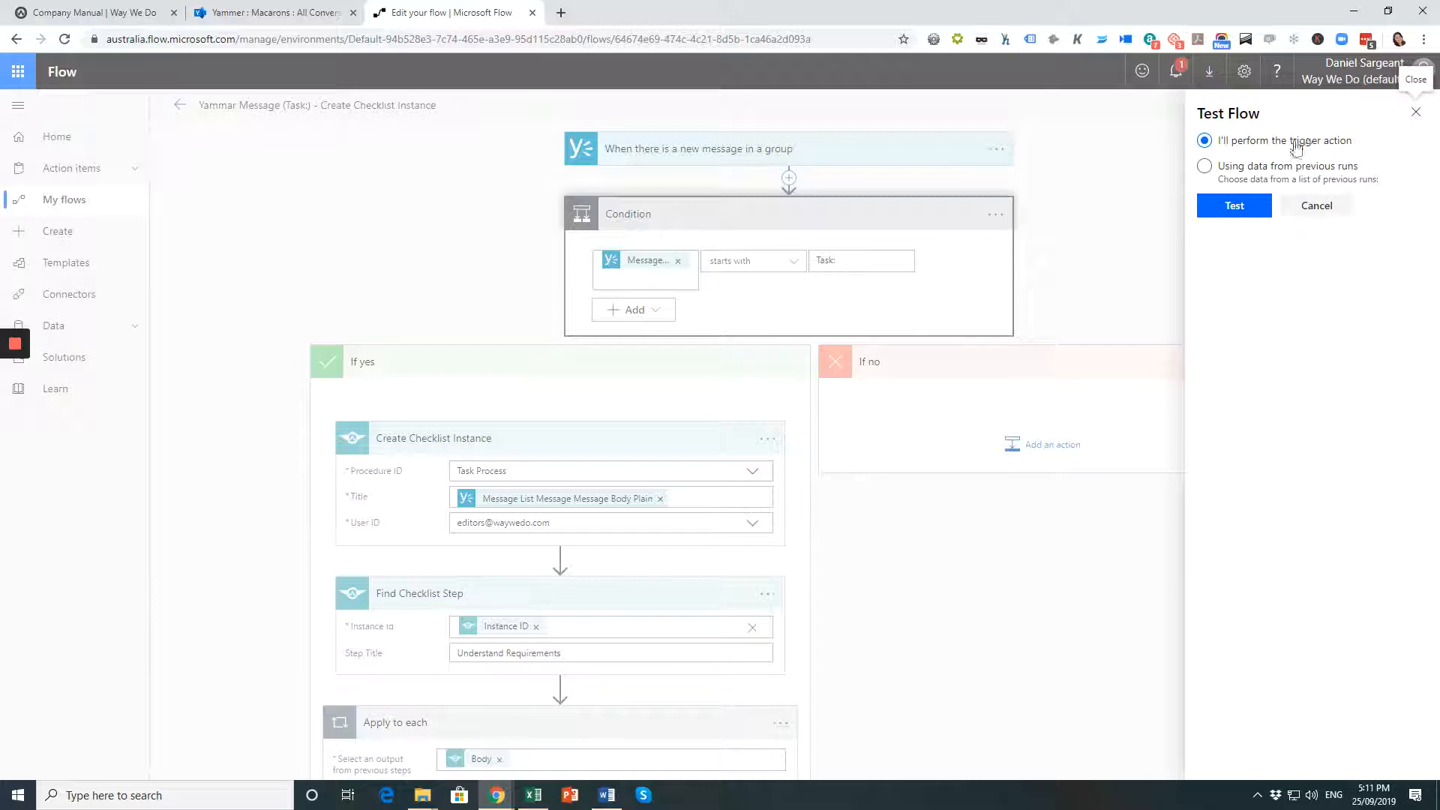
pyautogui.click(1235, 207)
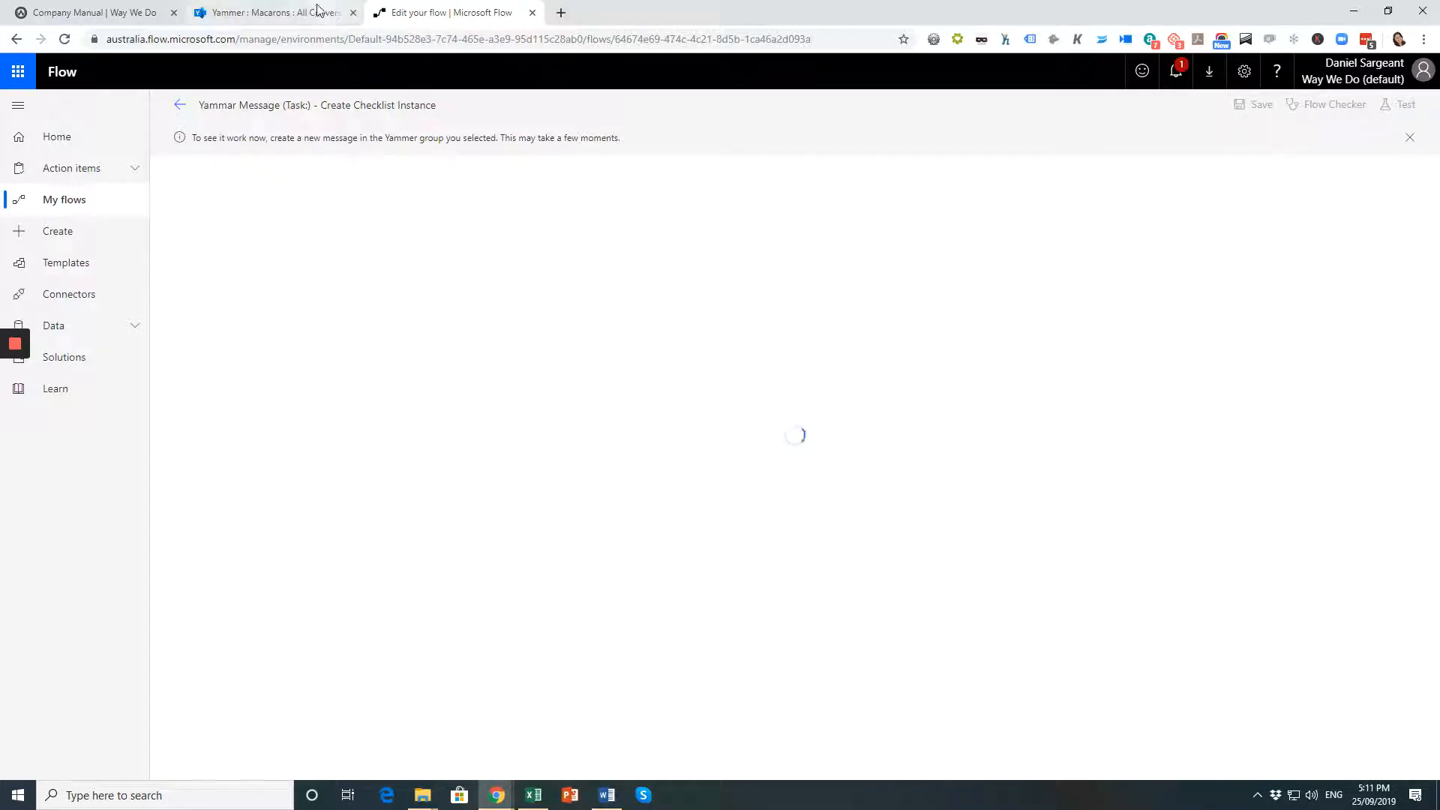
# - Switch to Yammer and post "Task: Send flowers and gift box to the Sourcelink team!!" in the Macarons group
pyautogui.click(274, 15)
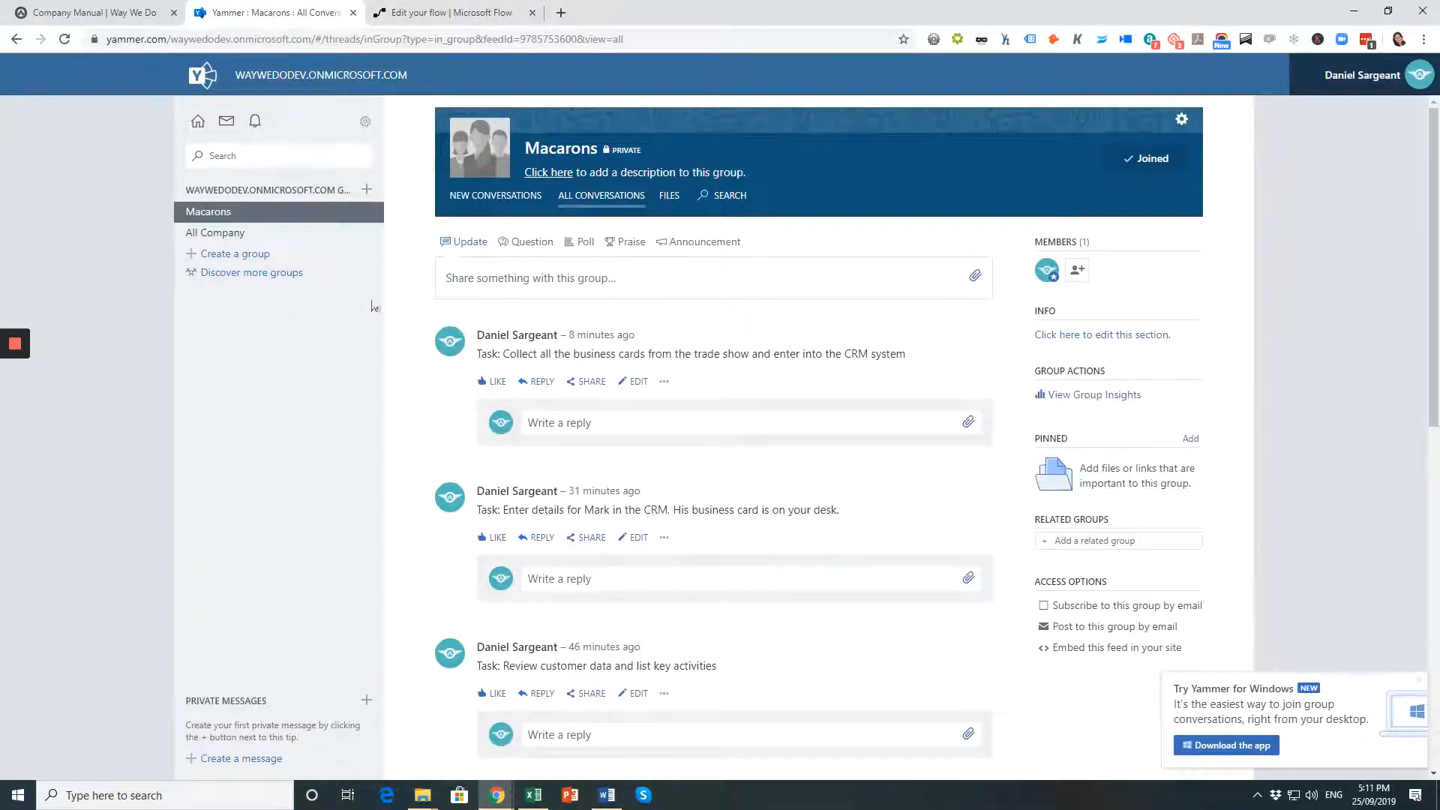
pyautogui.click(508, 282)
pyautogui.write('Task:')
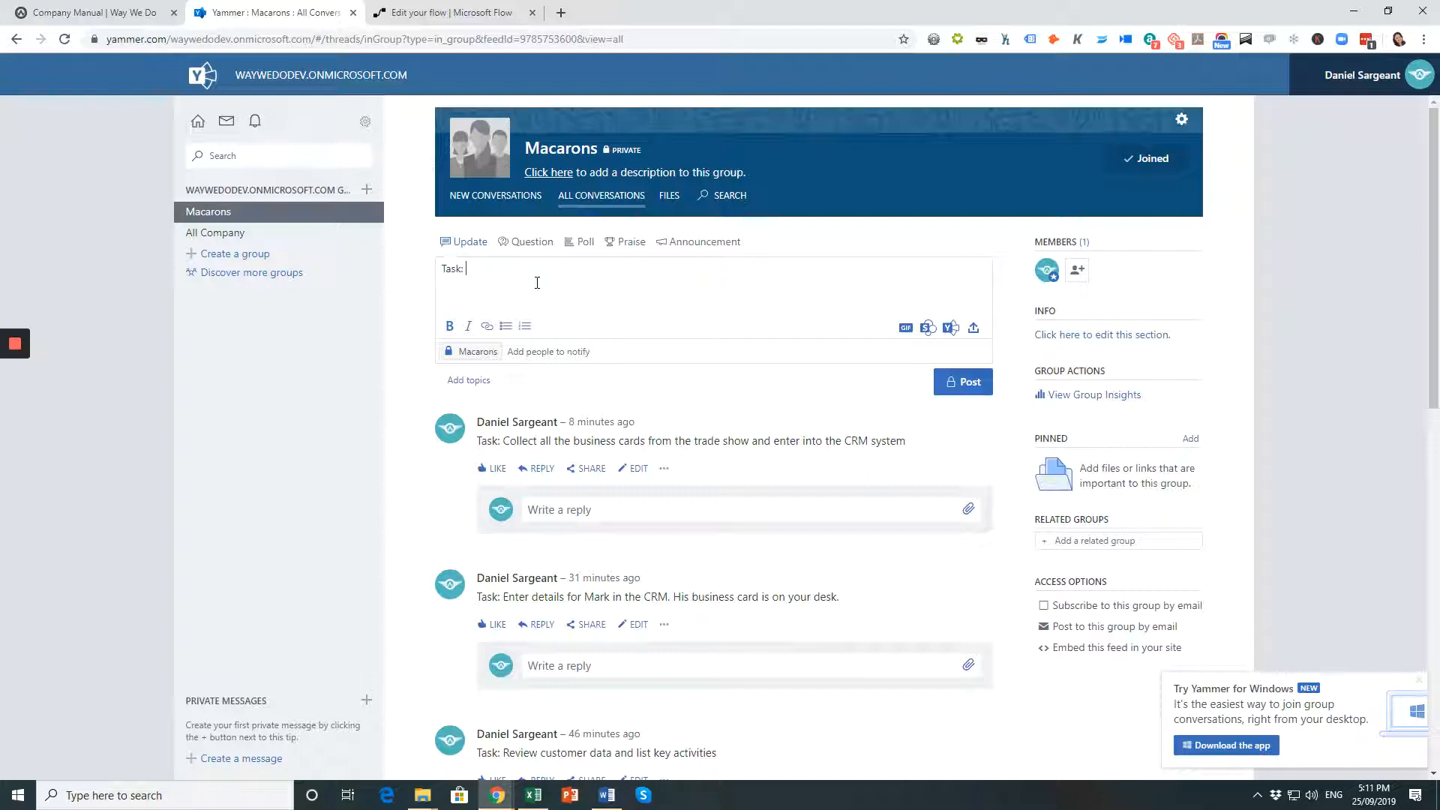
pyautogui.write('Send flowers and gift box to')
pyautogui.write('the Sourcelink team')
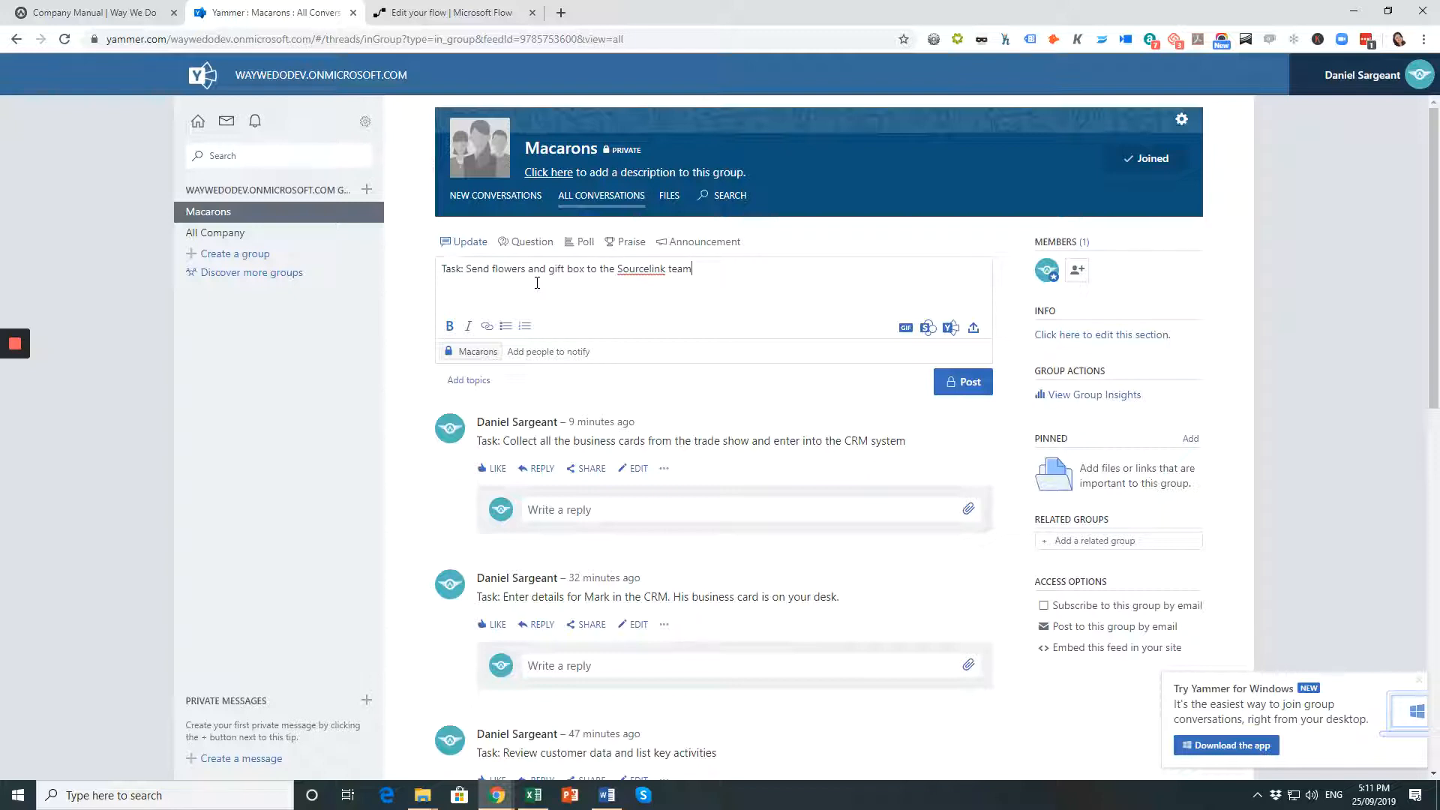
pyautogui.write('!!')
pyautogui.click(964, 383)
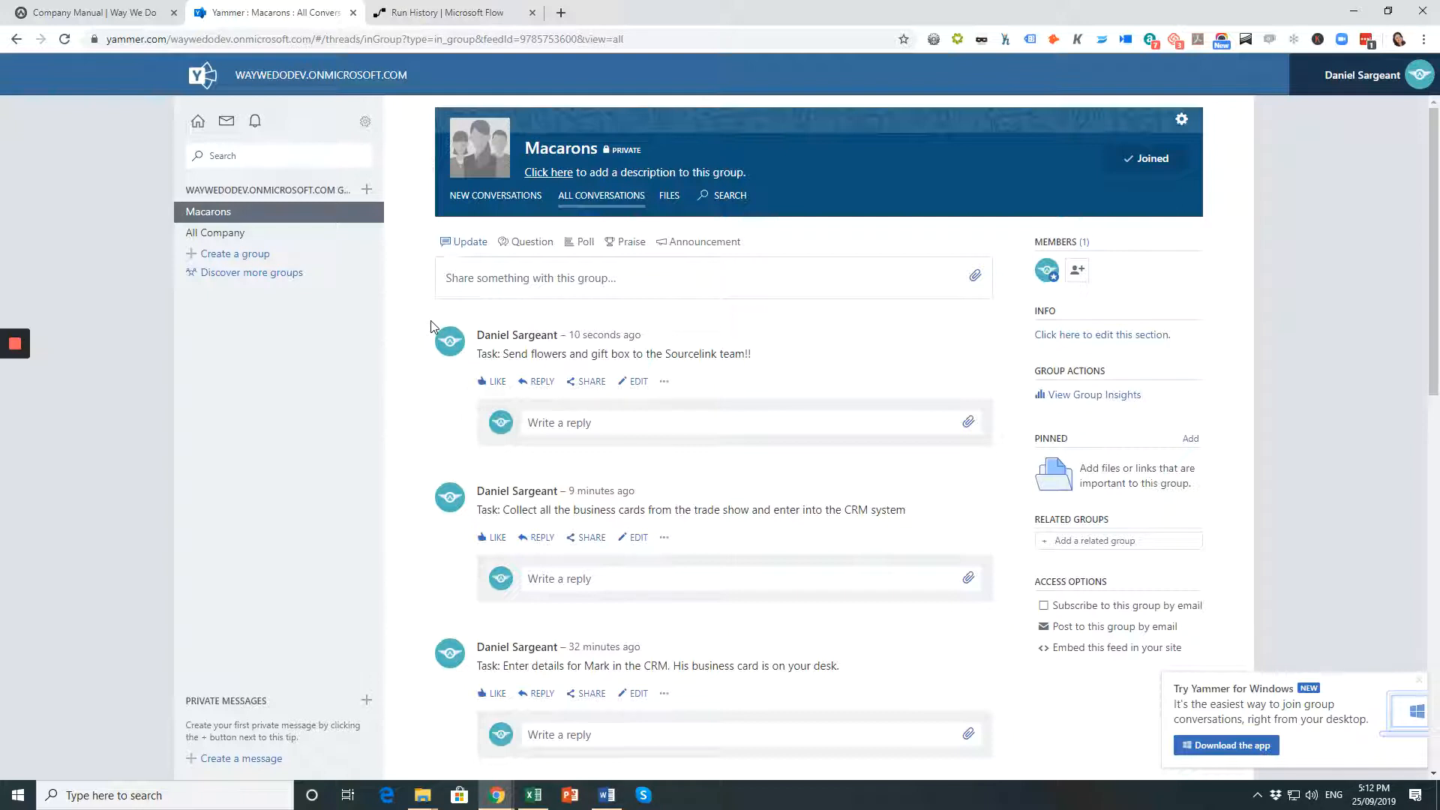
# - Check the flow's test run in Microsoft Flow and the Task Process activity list in Way We Do
pyautogui.click(486, 13)
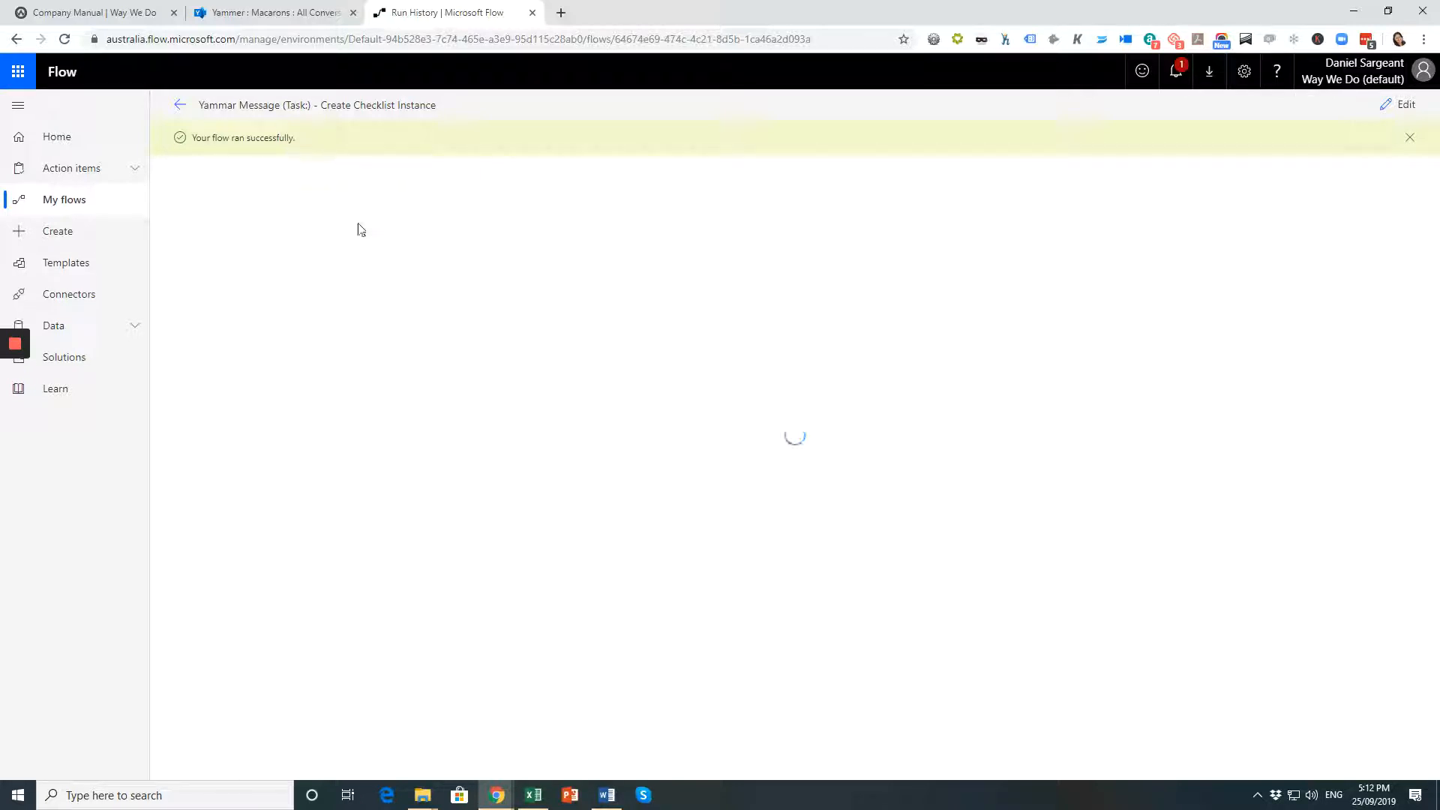
pyautogui.click(129, 18)
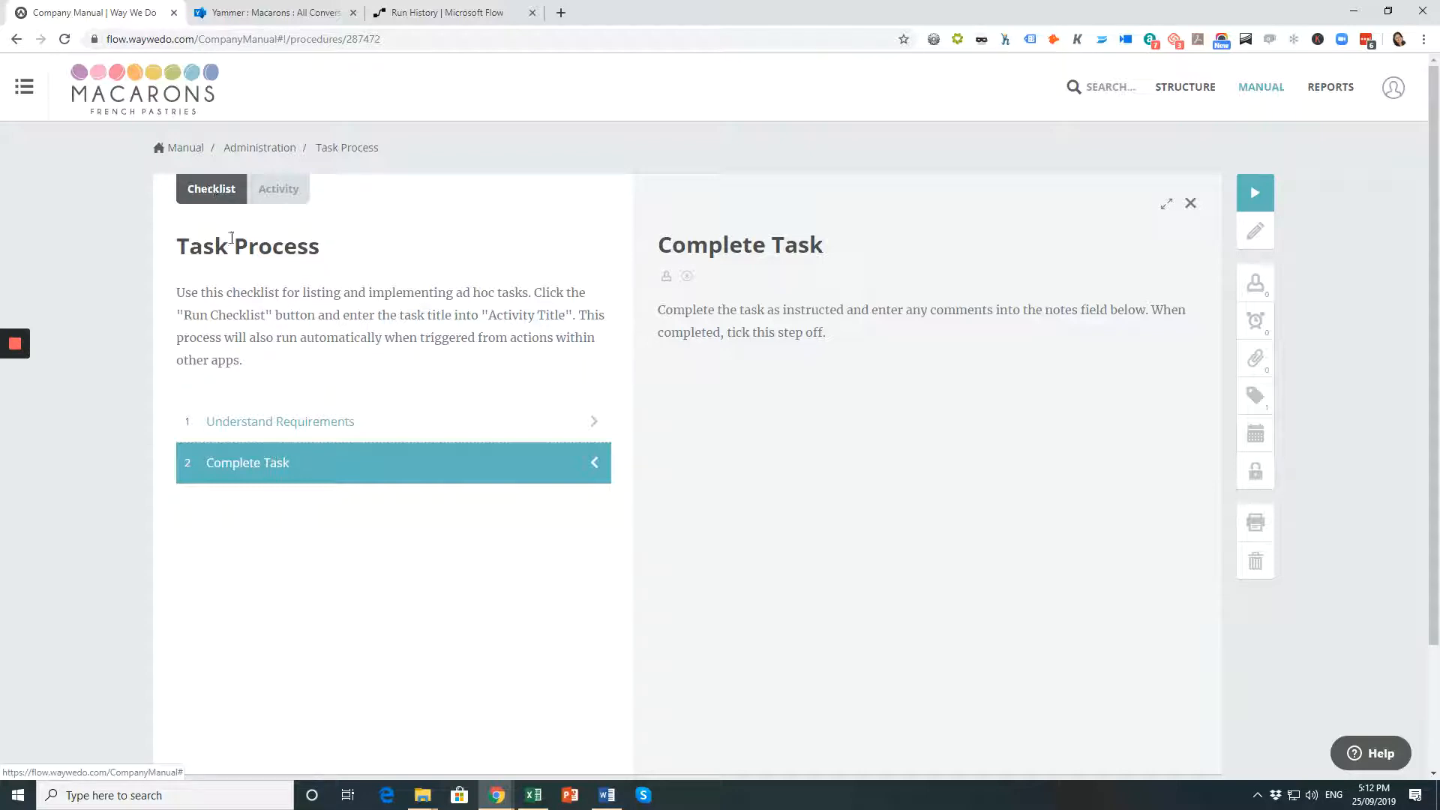
pyautogui.click(289, 194)
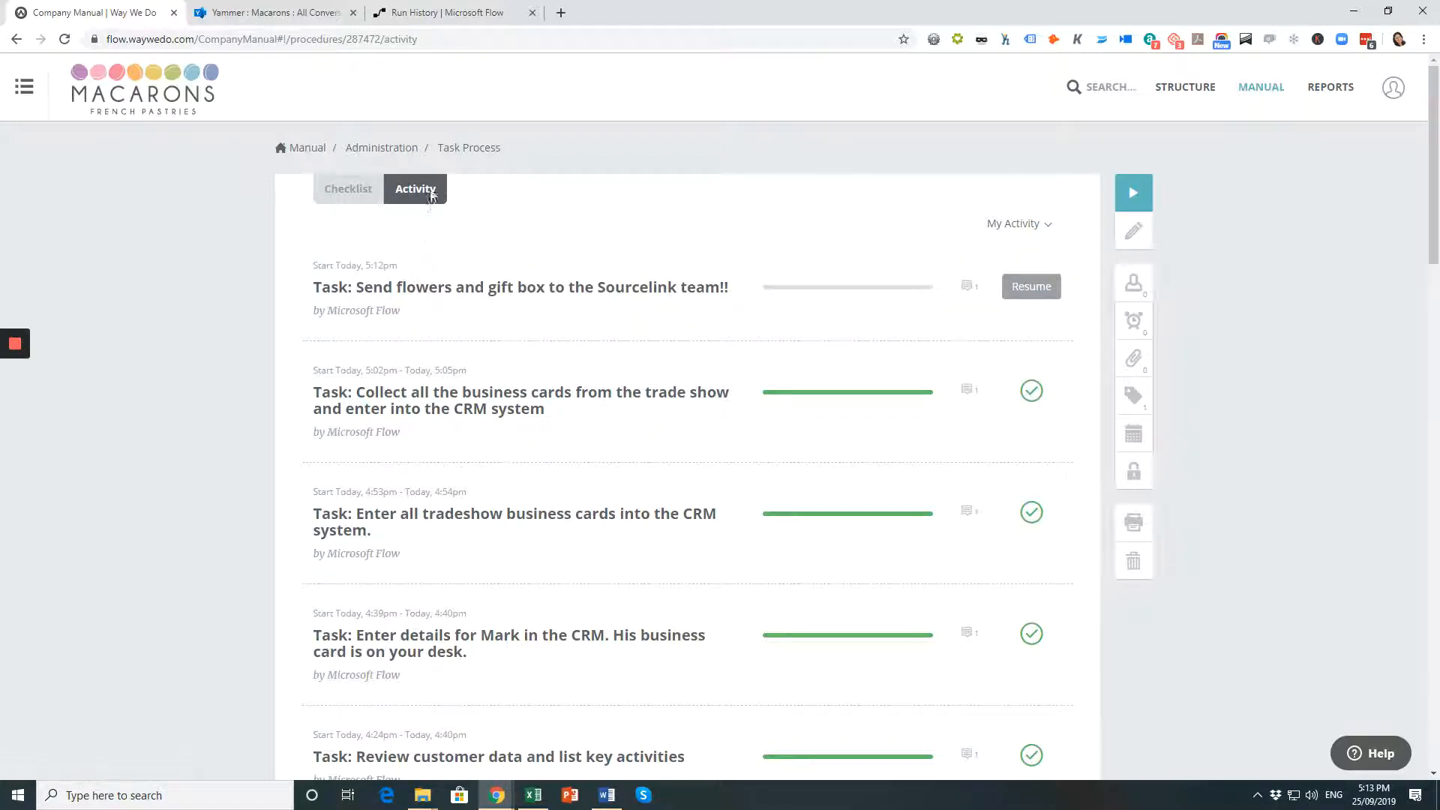
# - Open the Sourcelink flowers and gift box task from the dashboard and show its Understand Requirements step
pyautogui.click(140, 91)
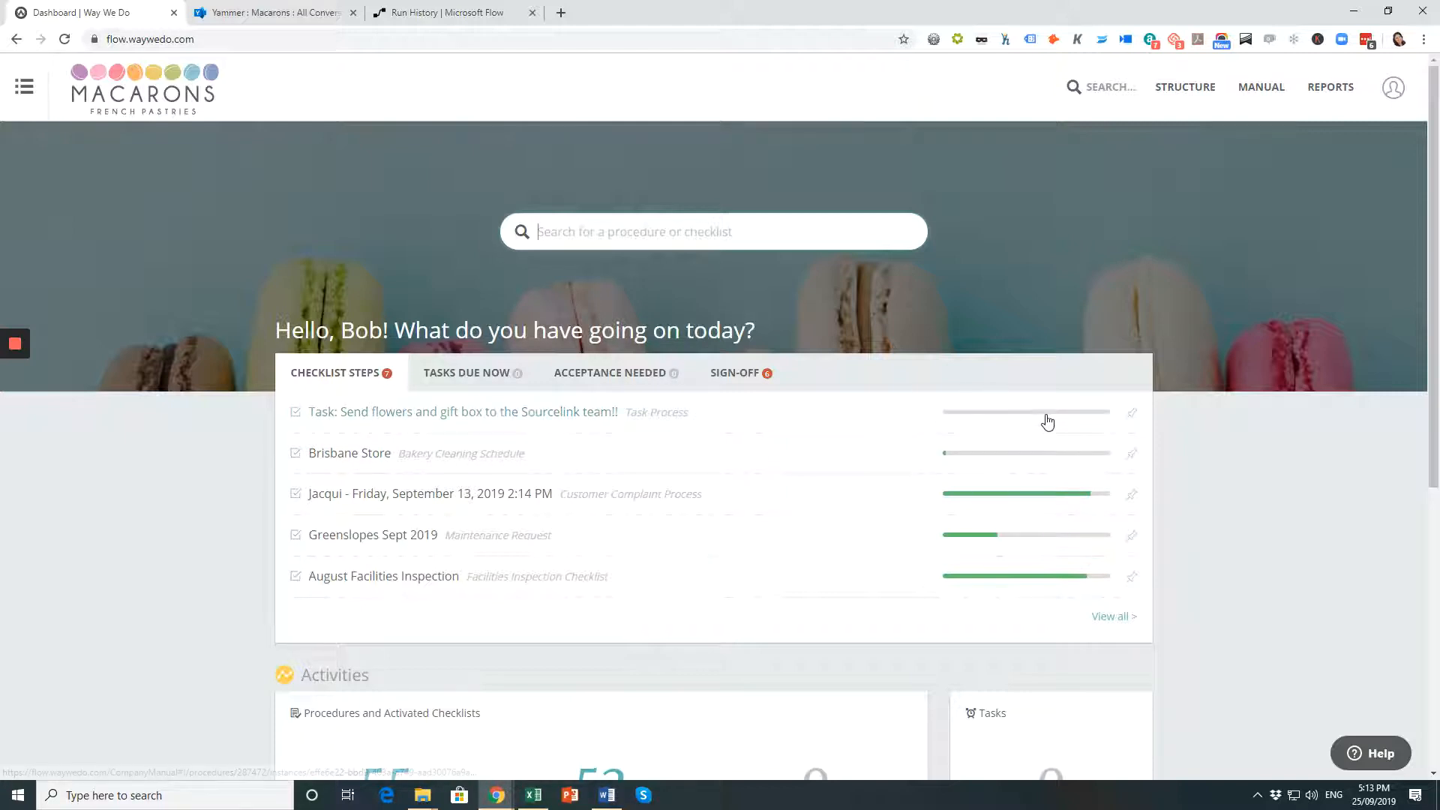
pyautogui.click(389, 414)
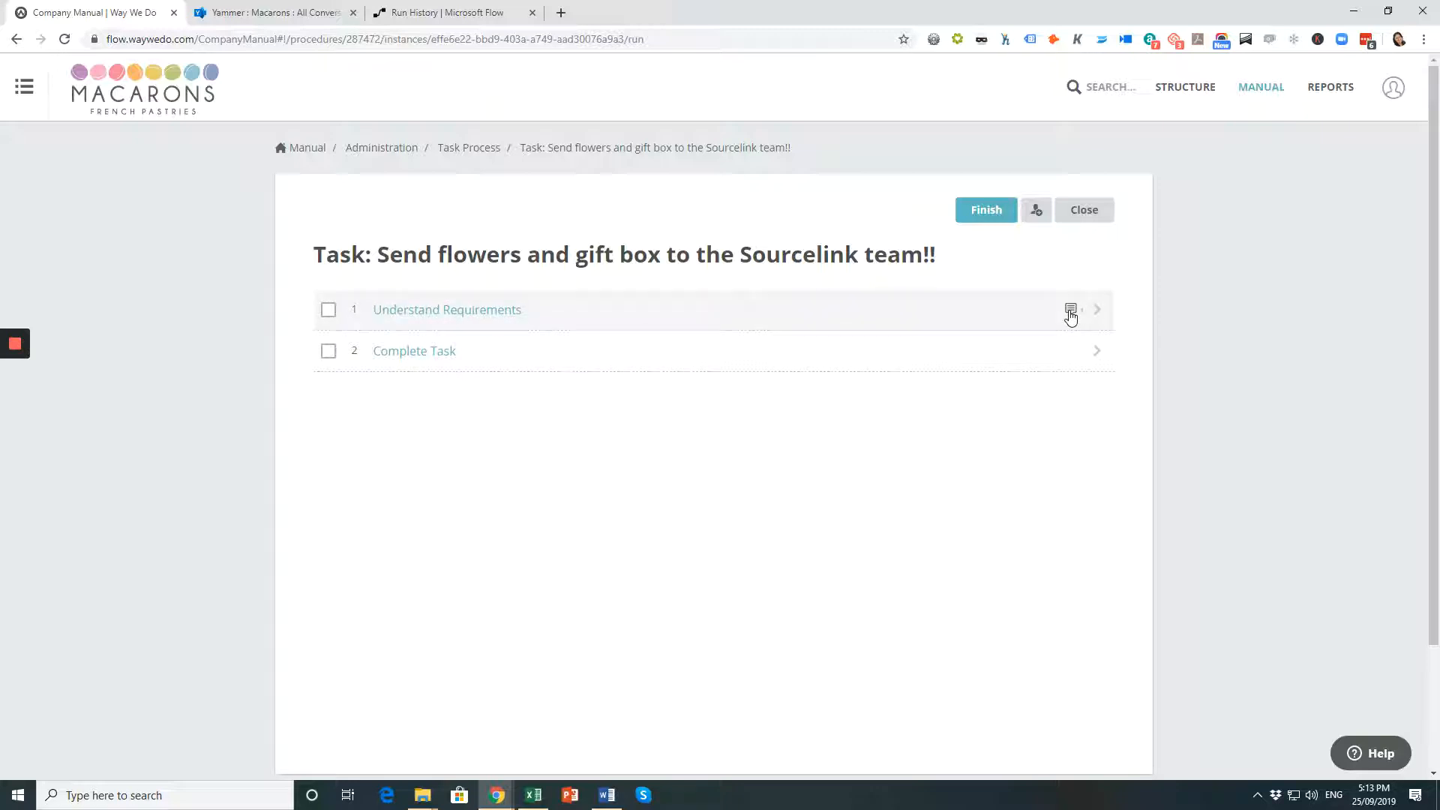
pyautogui.click(1096, 315)
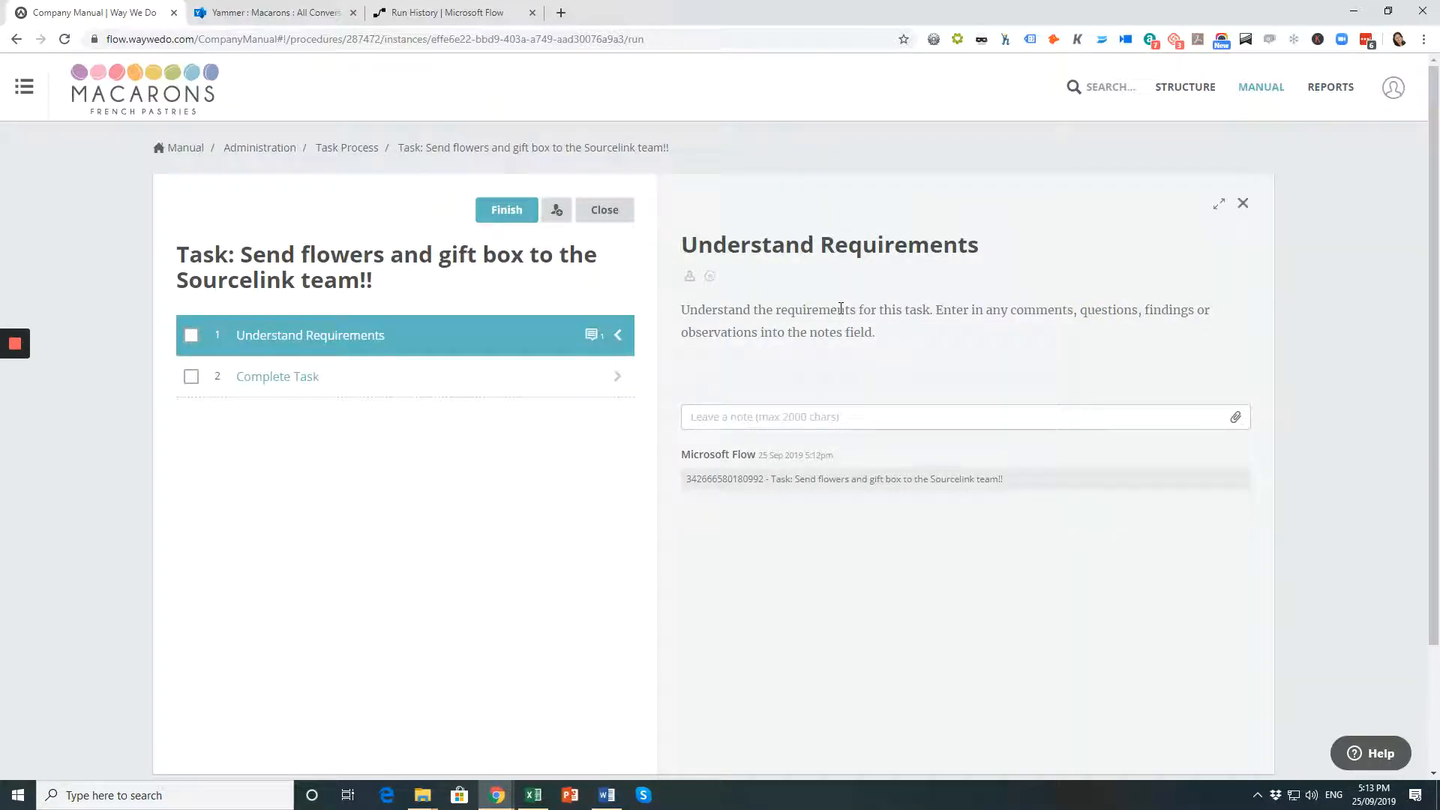
# - Review the message text and ID in the Microsoft Flow note, and mark the Understand Requirements step as done
pyautogui.moveTo(773, 482); pyautogui.dragTo(1010, 491)
pyautogui.click(909, 519)
pyautogui.moveTo(762, 481); pyautogui.dragTo(686, 483)
pyautogui.click(745, 501)
pyautogui.click(807, 424)
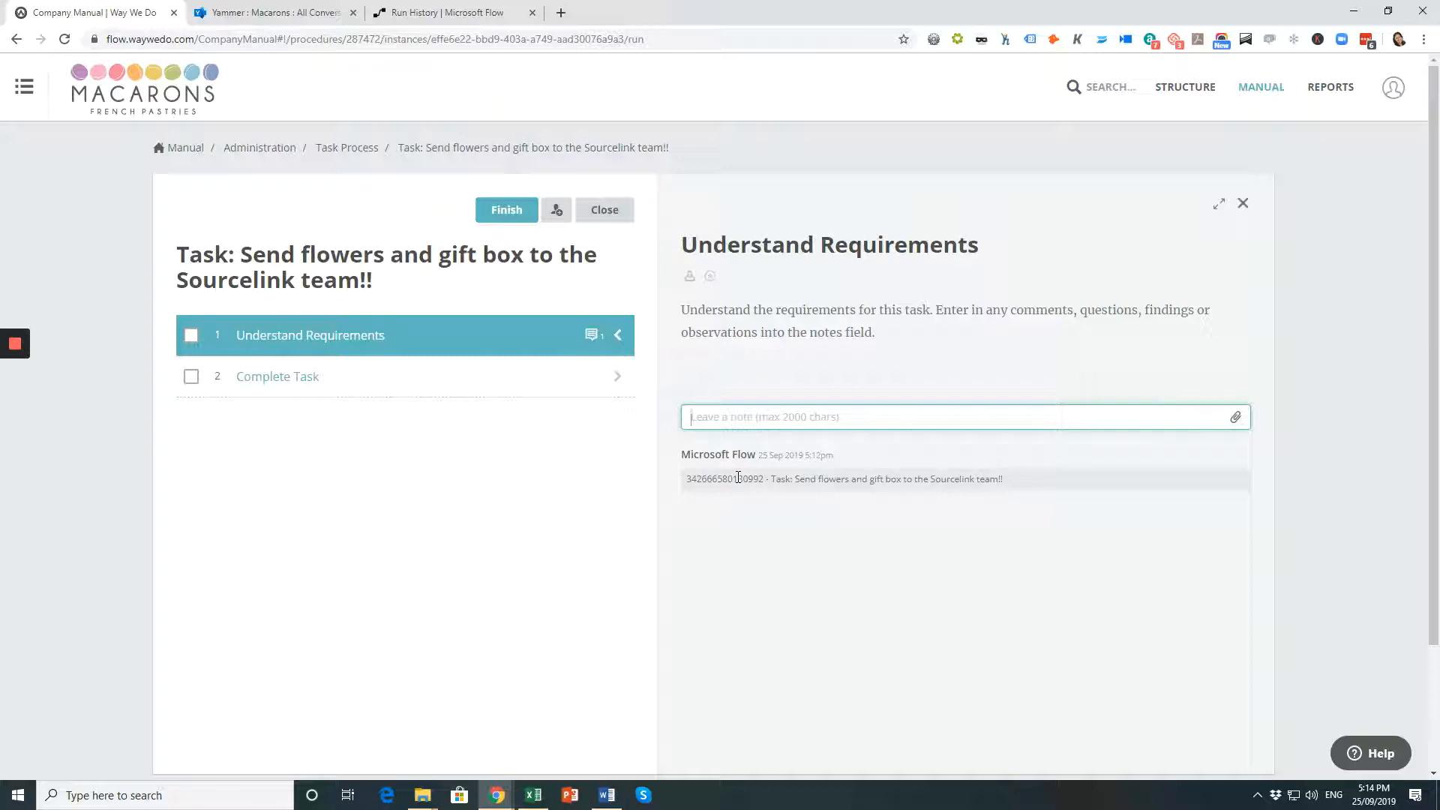
pyautogui.click(190, 333)
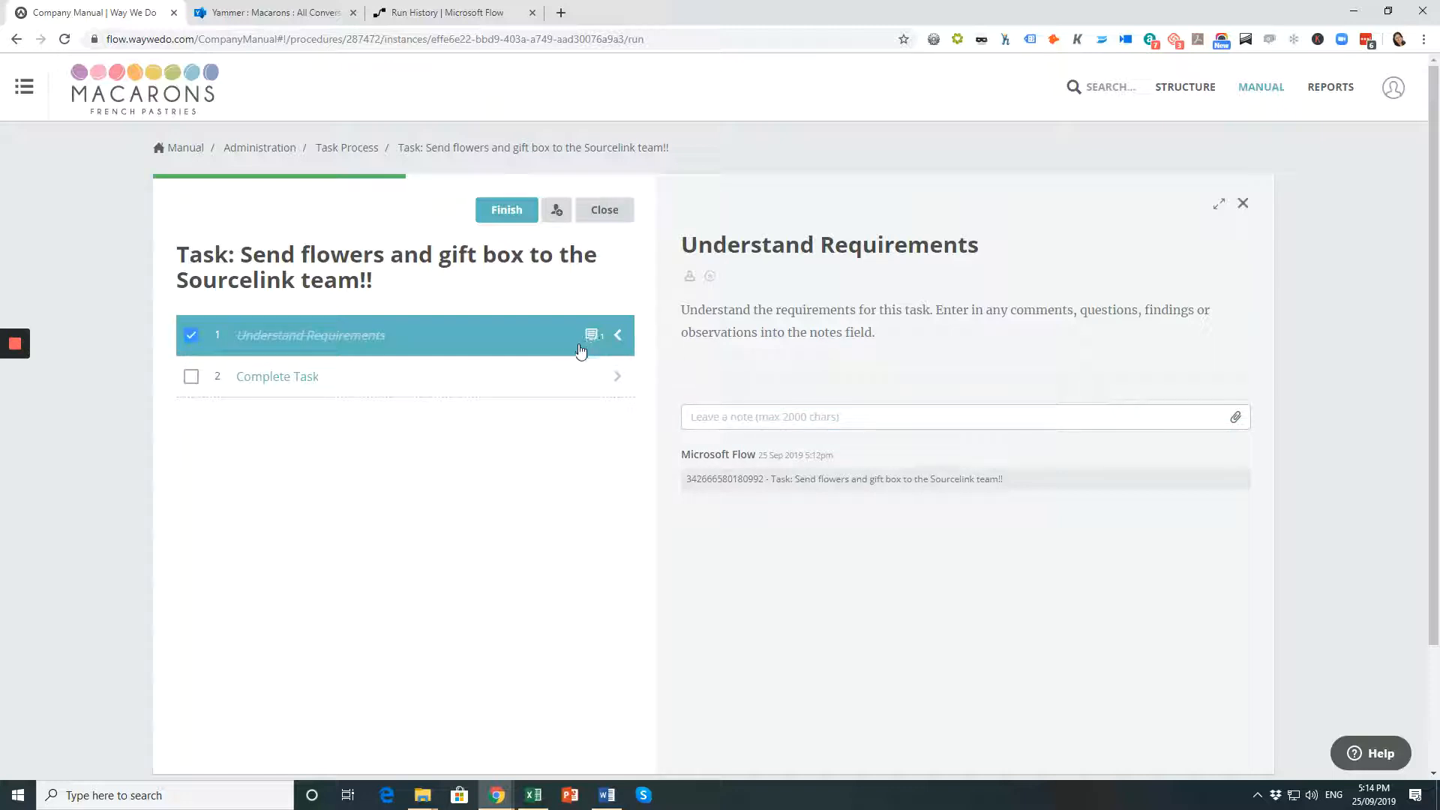
# - Add the note "jasj;sldk" to the Complete Task step, mark the step as done and close the checklist
pyautogui.click(558, 385)
pyautogui.click(826, 414)
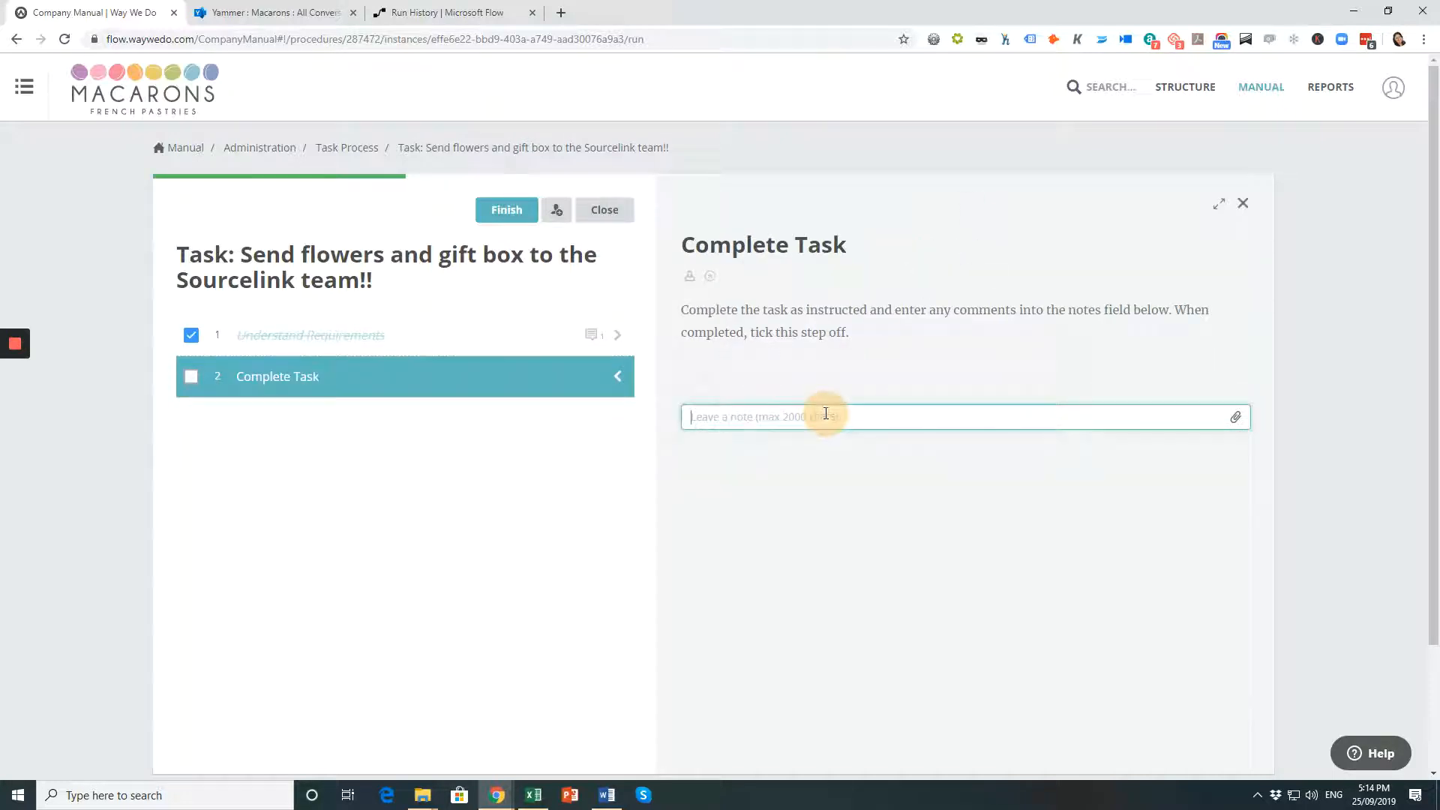
pyautogui.write('jasj;sldk')
pyautogui.press('Return')
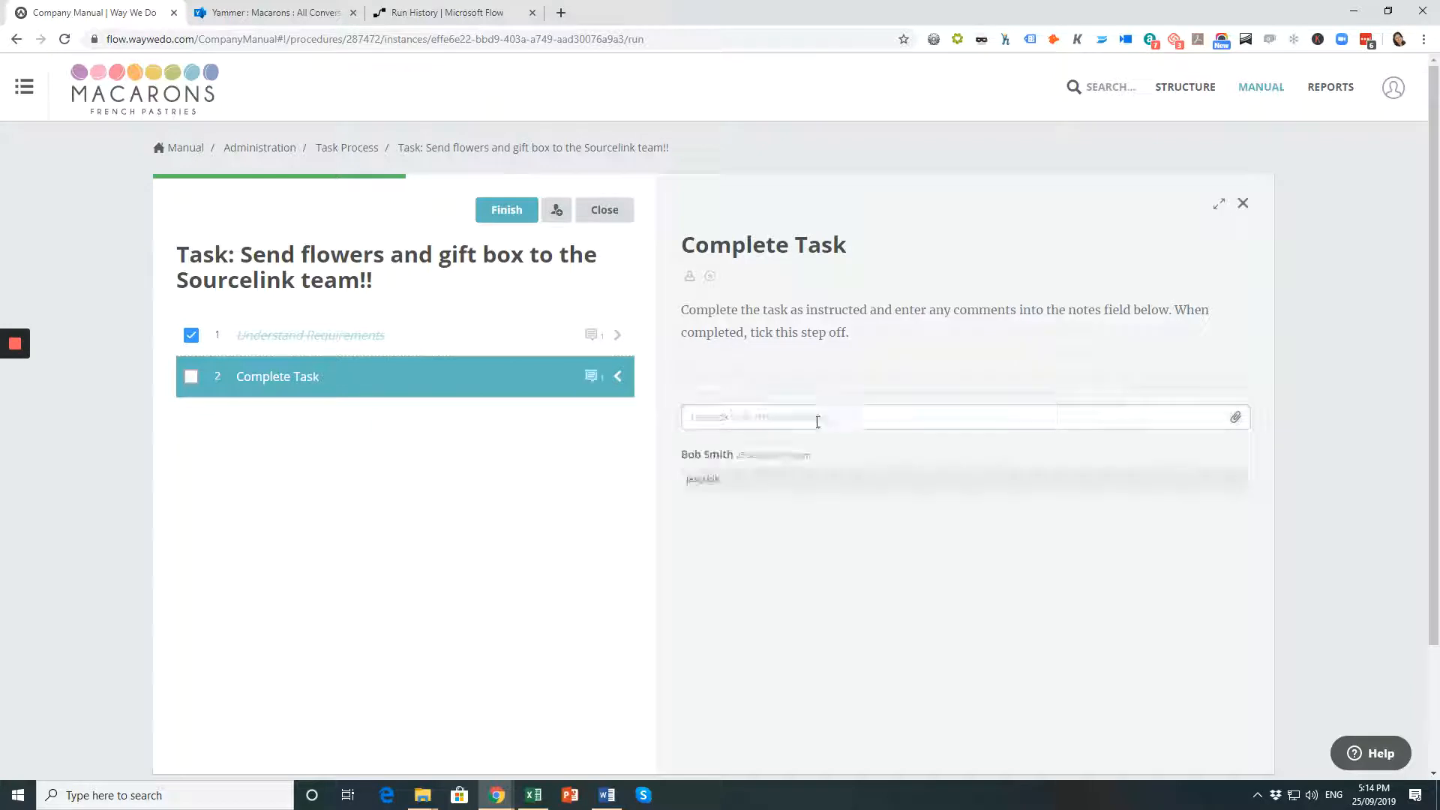
pyautogui.click(191, 377)
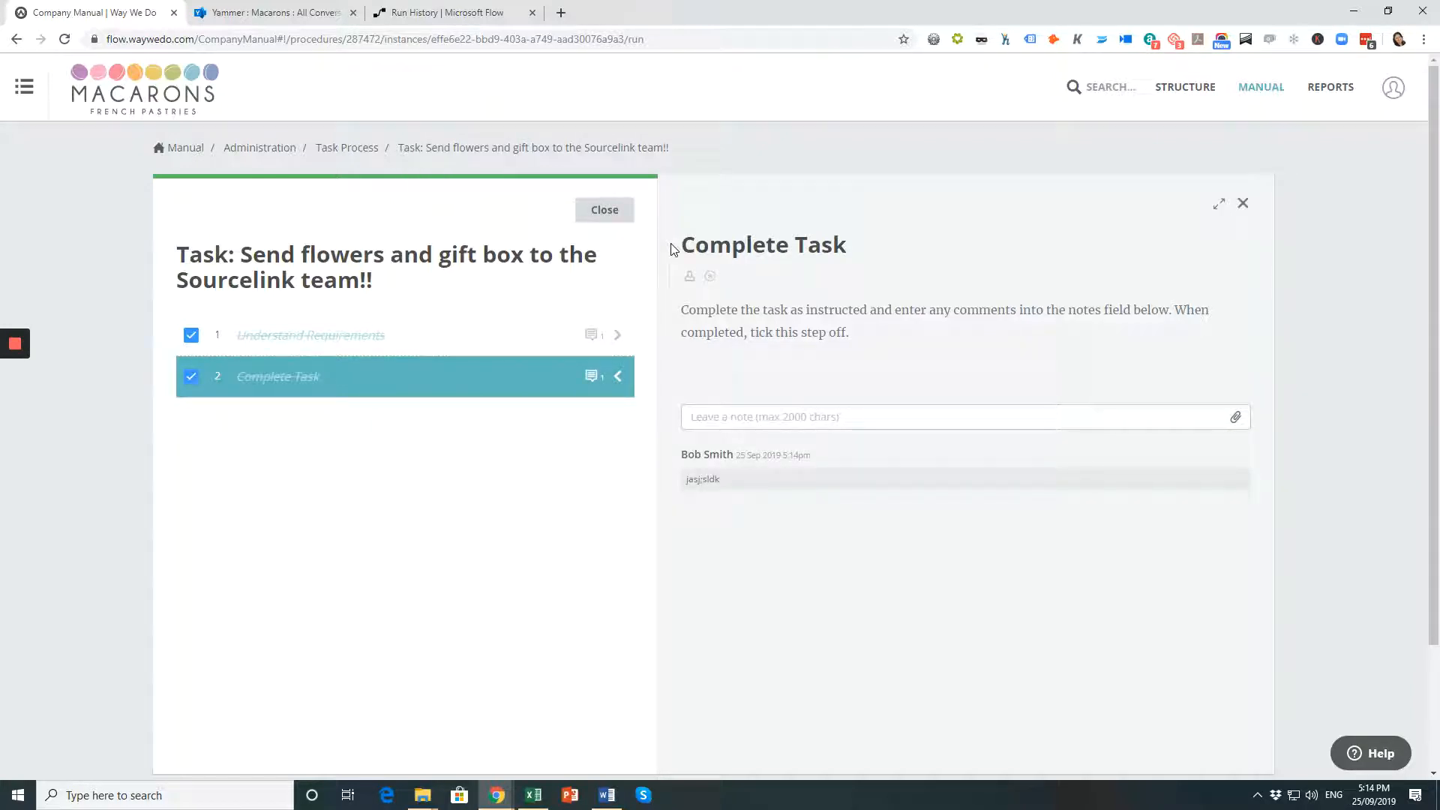
pyautogui.click(622, 216)
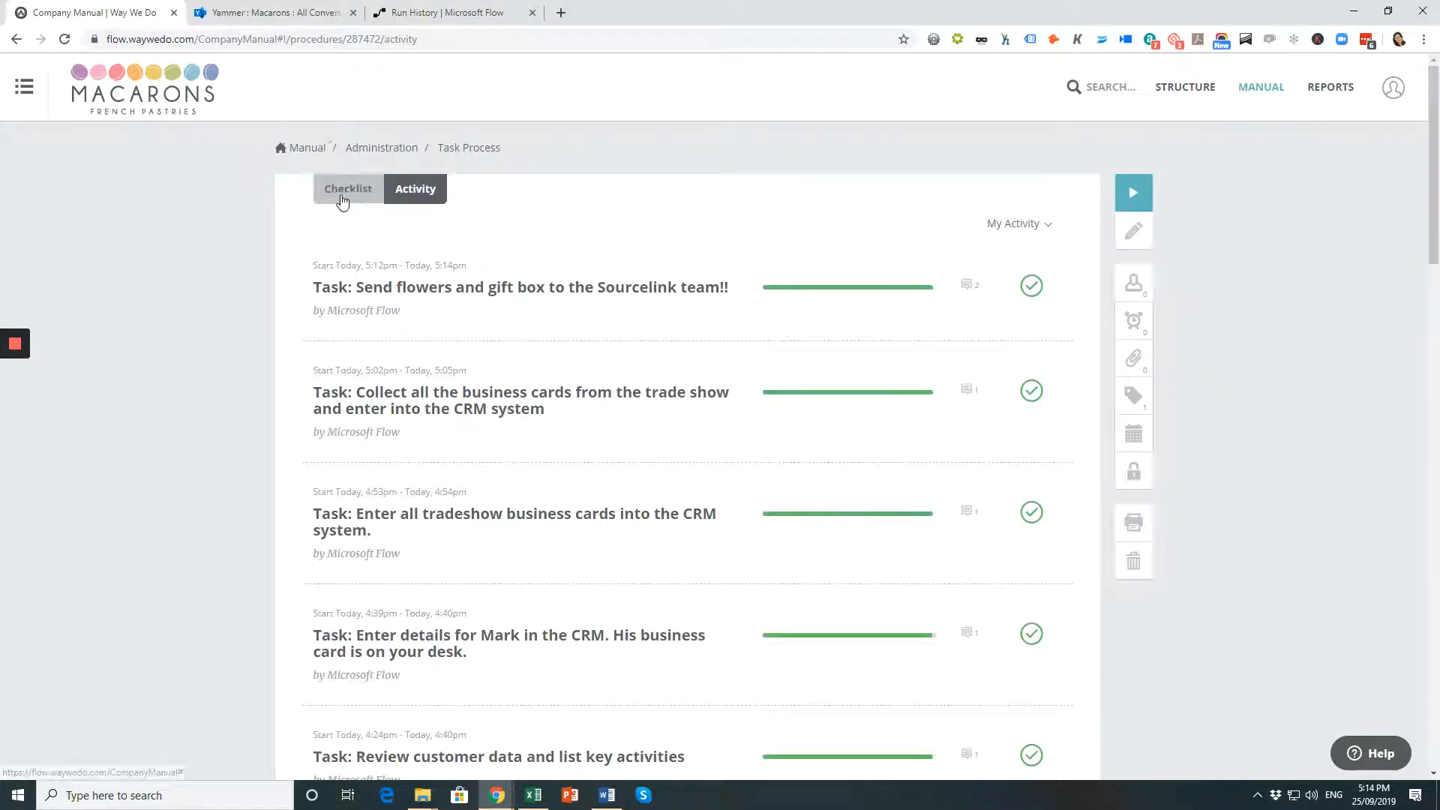
# - Review the Task Process checklist again and return to the Macarons group conversations in Yammer
pyautogui.click(342, 196)
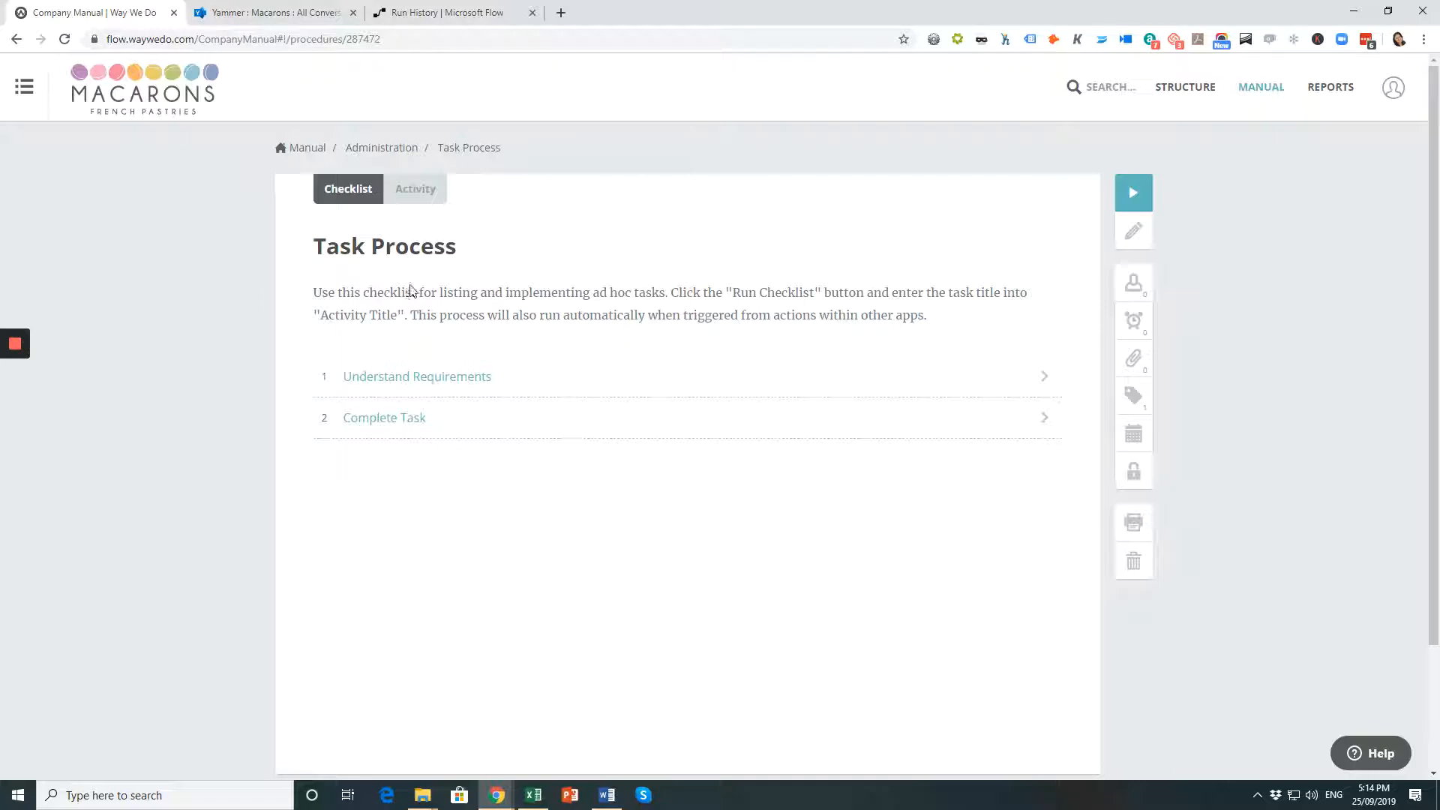
pyautogui.click(298, 15)
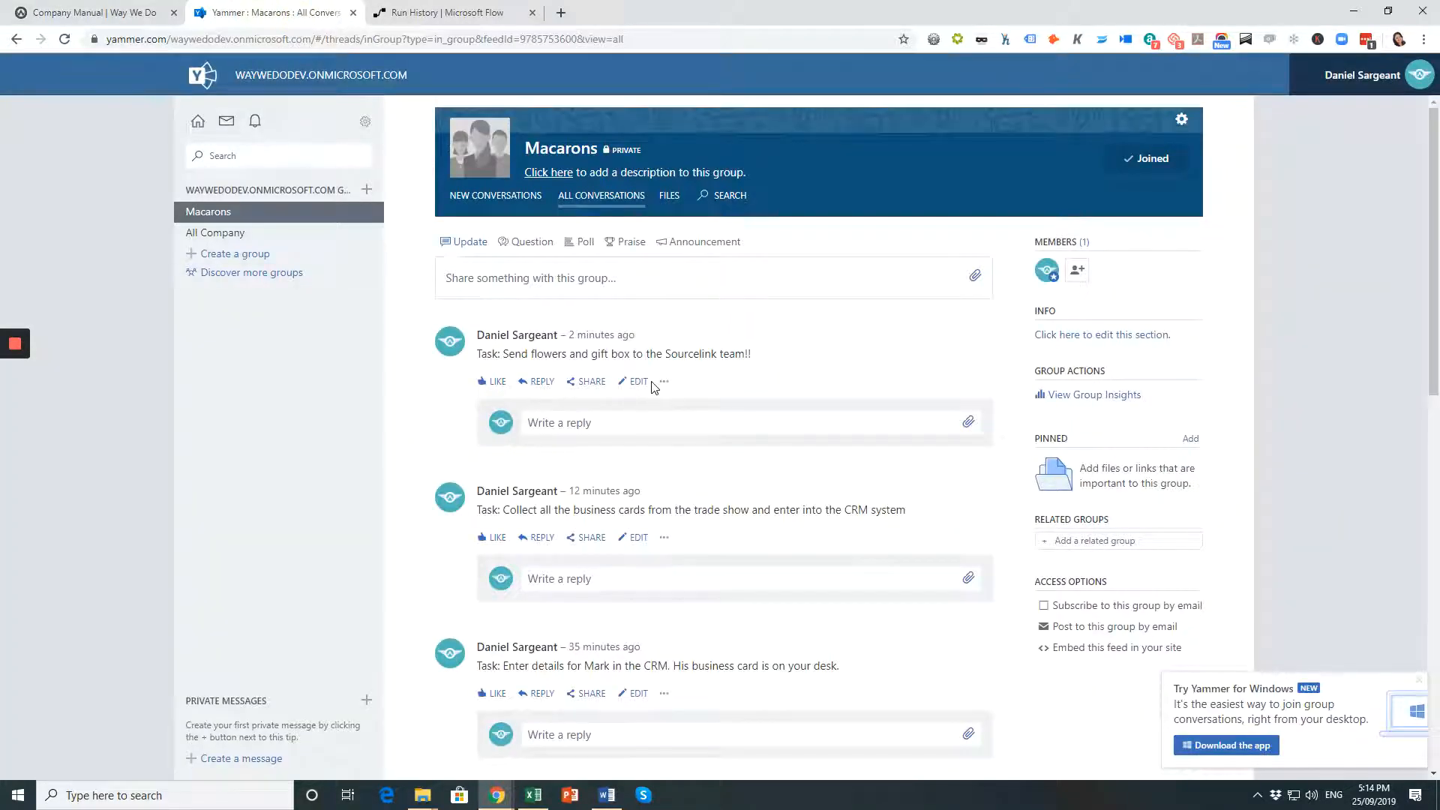